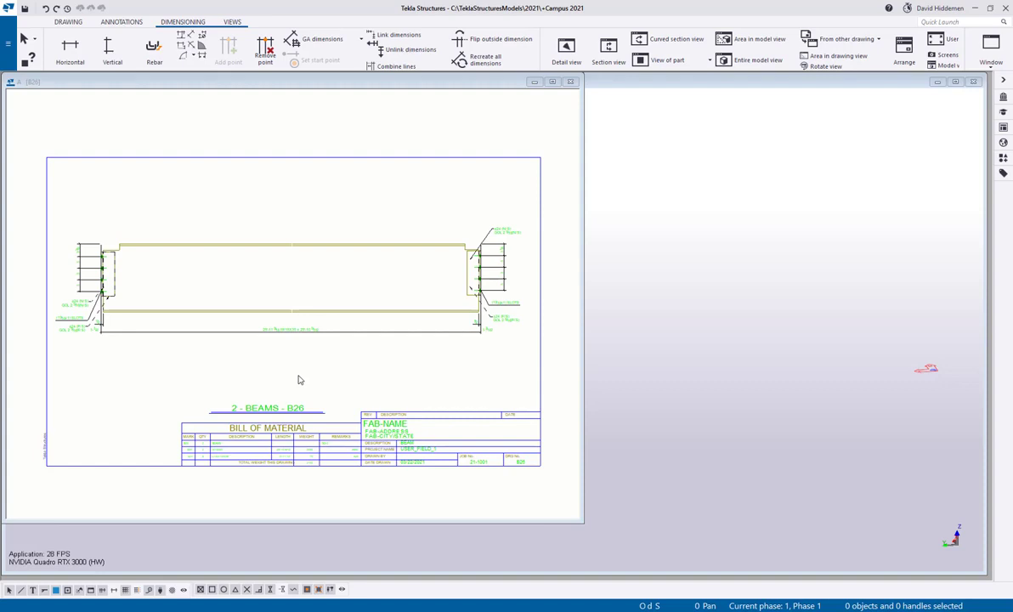
# Add a 4¾ horizontal dimension from the beam end to the cope corner.
pyautogui.scroll(3, 195, 301)
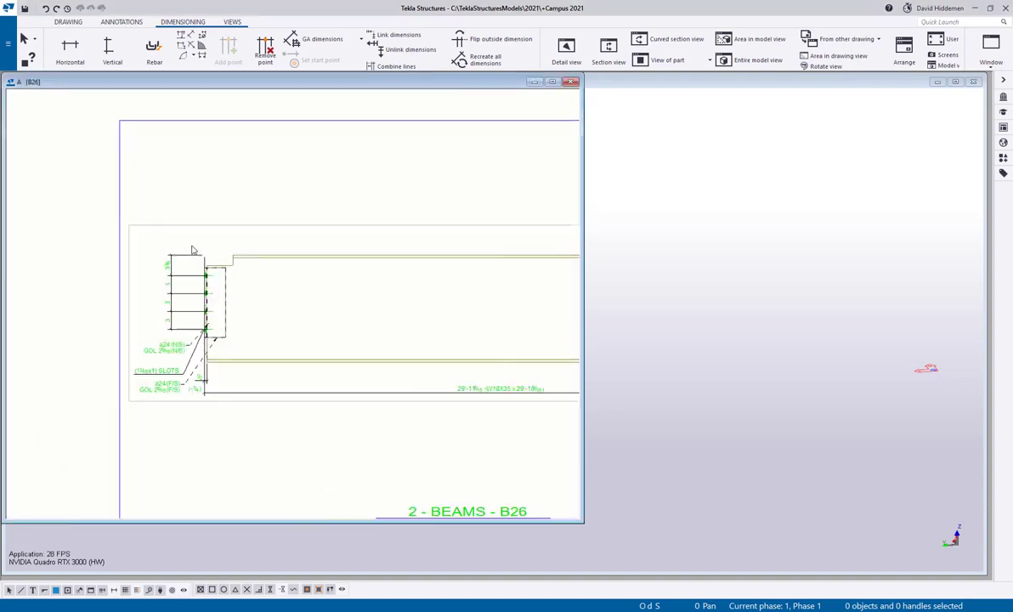
pyautogui.scroll(3, 192, 250)
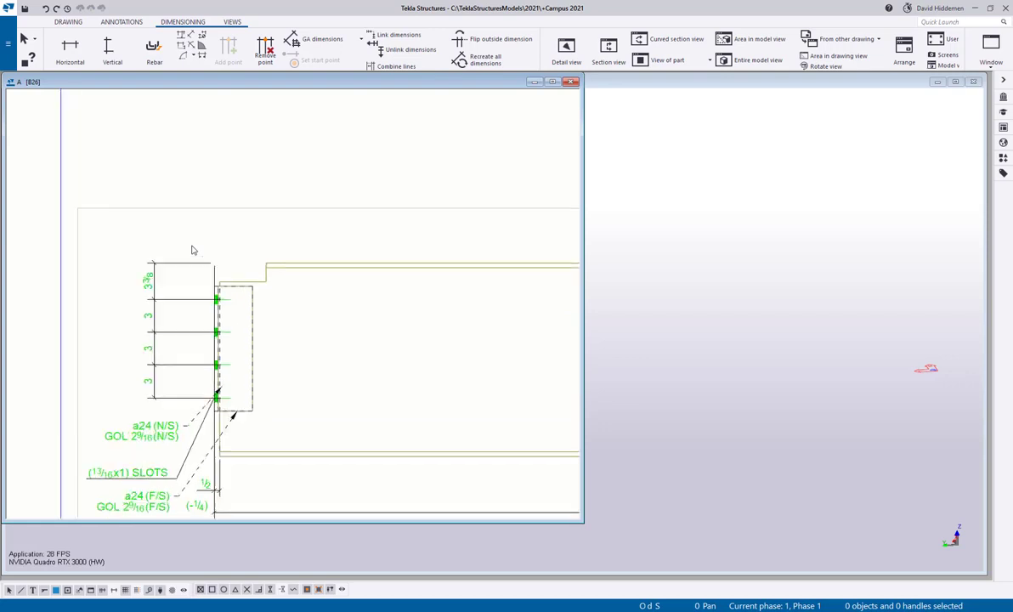
pyautogui.click(75, 49)
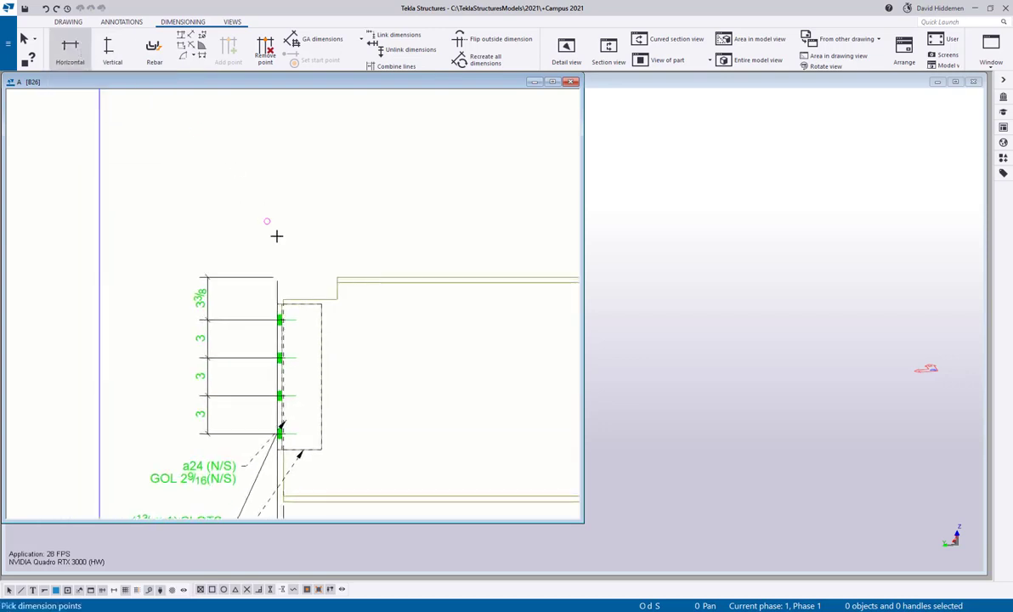
pyautogui.click(277, 304)
pyautogui.click(337, 277)
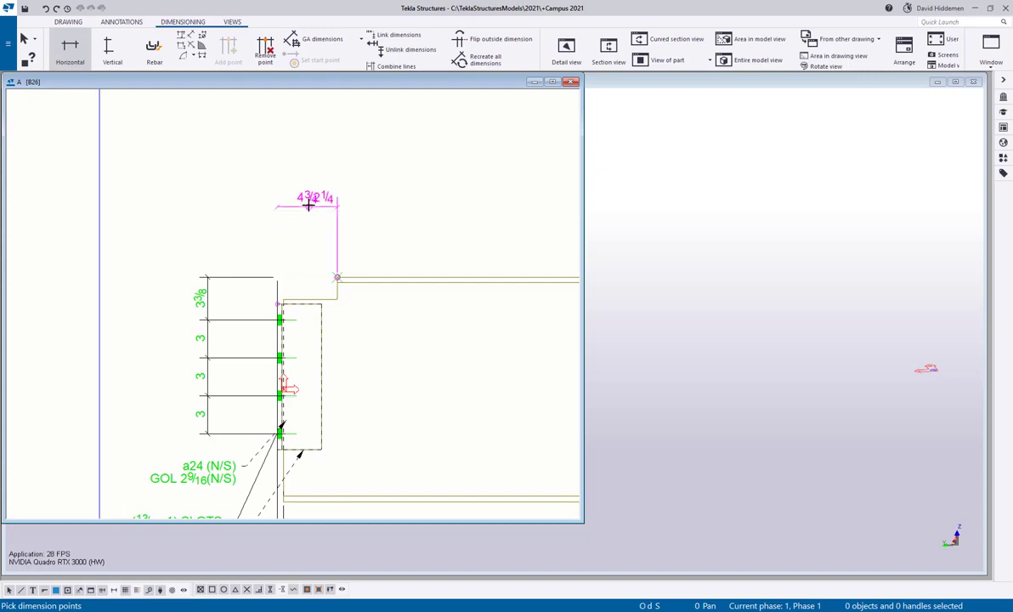
pyautogui.click(387, 211)
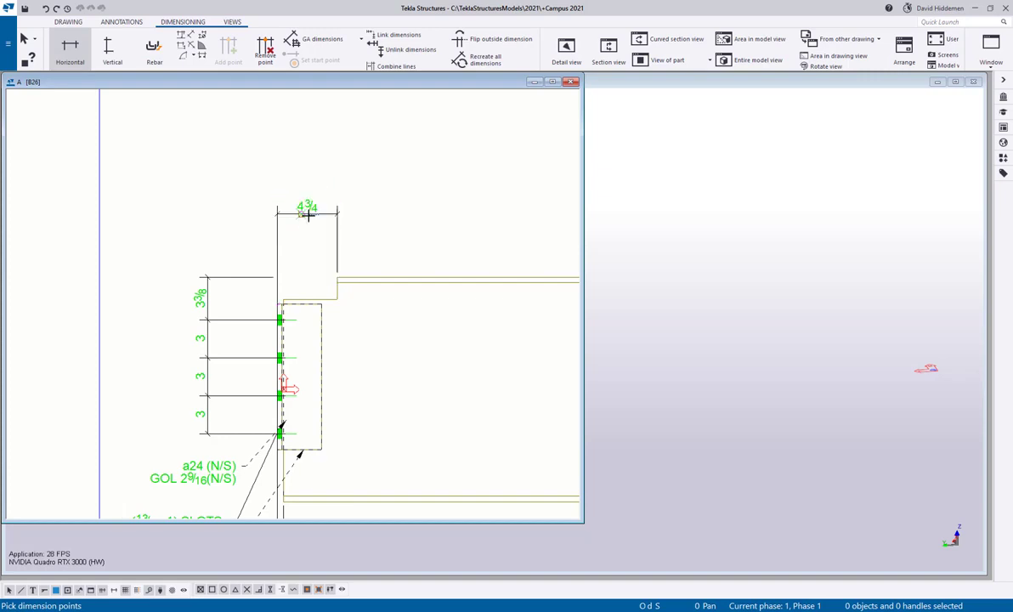
# Add a 1¾ vertical dimension from the beam's top corner to the cope corner.
pyautogui.click(108, 48)
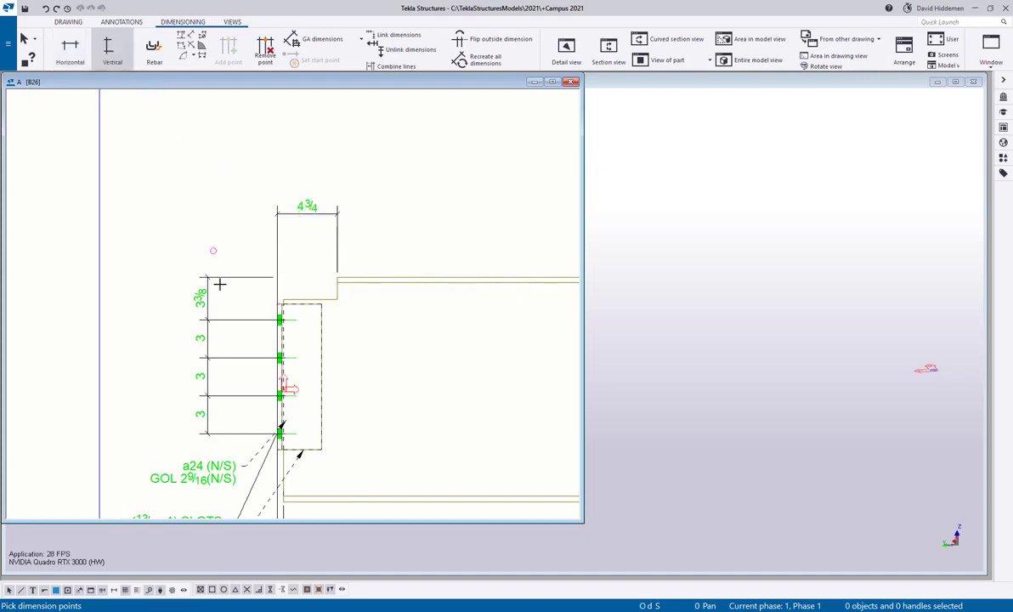
pyautogui.click(283, 300)
pyautogui.click(337, 277)
pyautogui.click(241, 270)
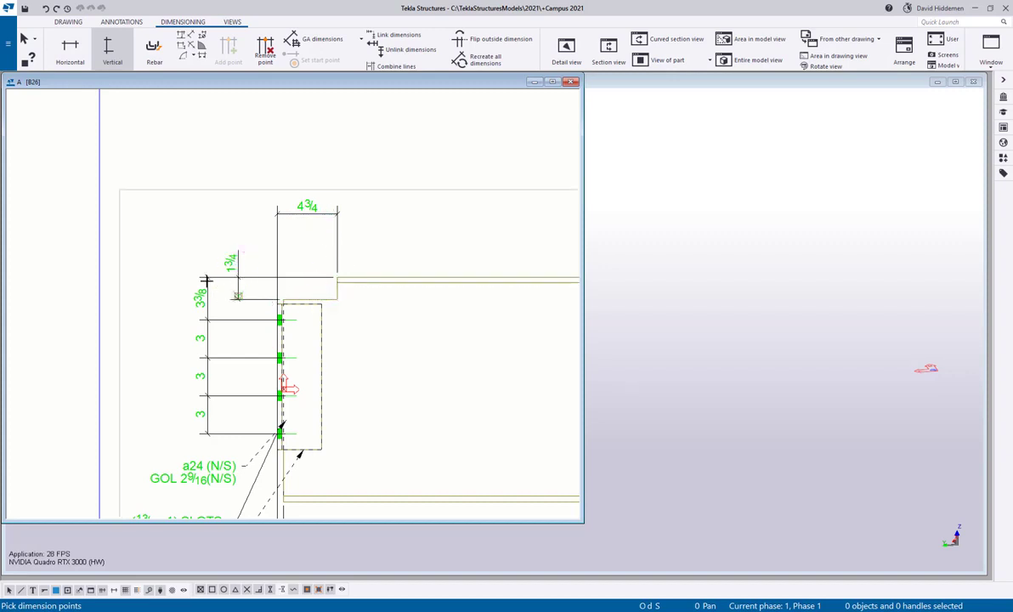
pyautogui.press('Escape')
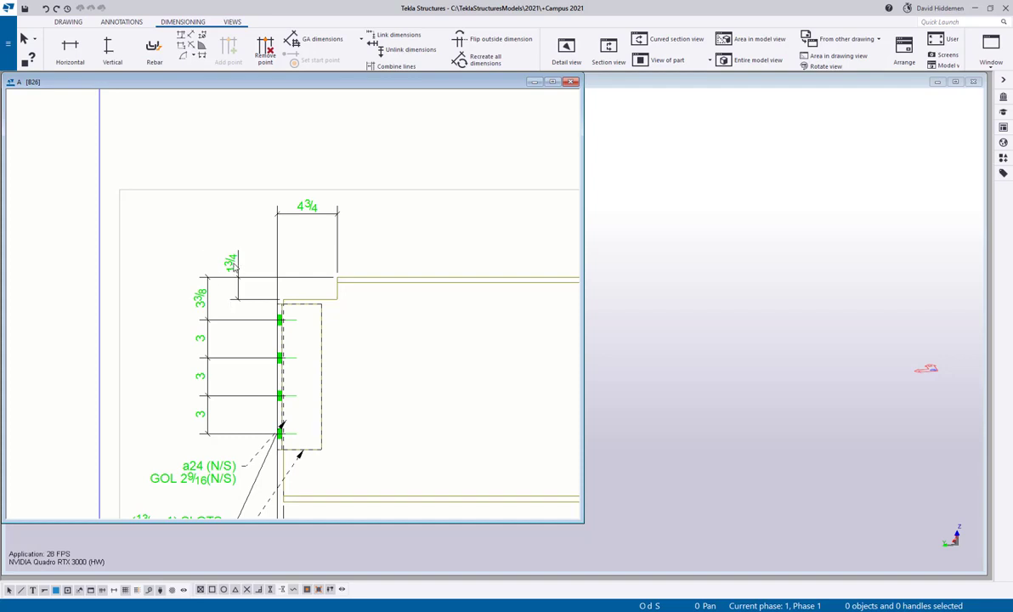
# Link the 1¾ and 4¾ cope dimensions at a corner, leaving only 4¾ selected.
pyautogui.click(233, 266)
pyautogui.keyDown('ctrl'); pyautogui.click(289, 201); pyautogui.keyUp('ctrl')
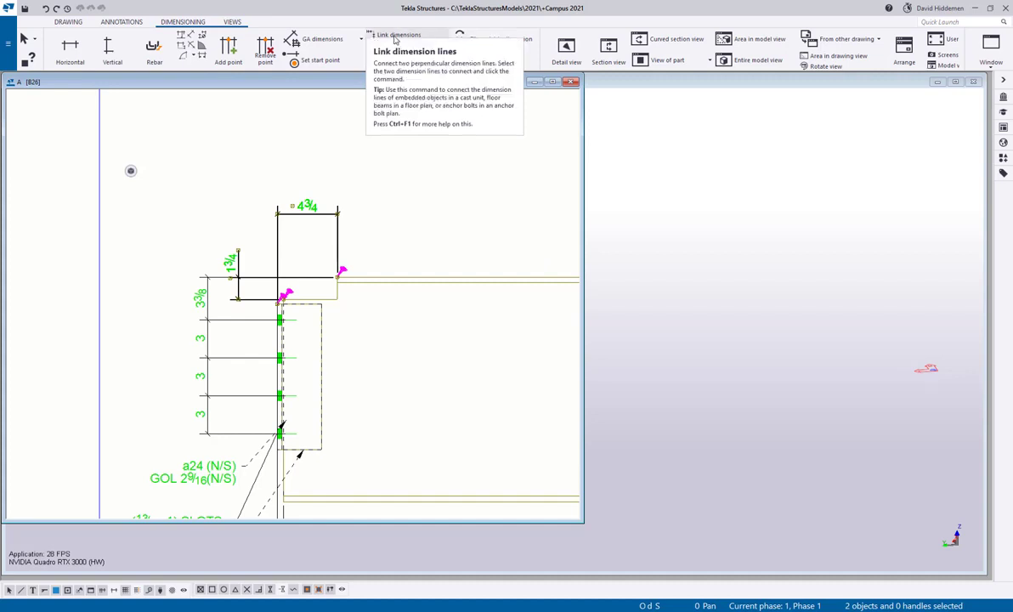
pyautogui.click(395, 37)
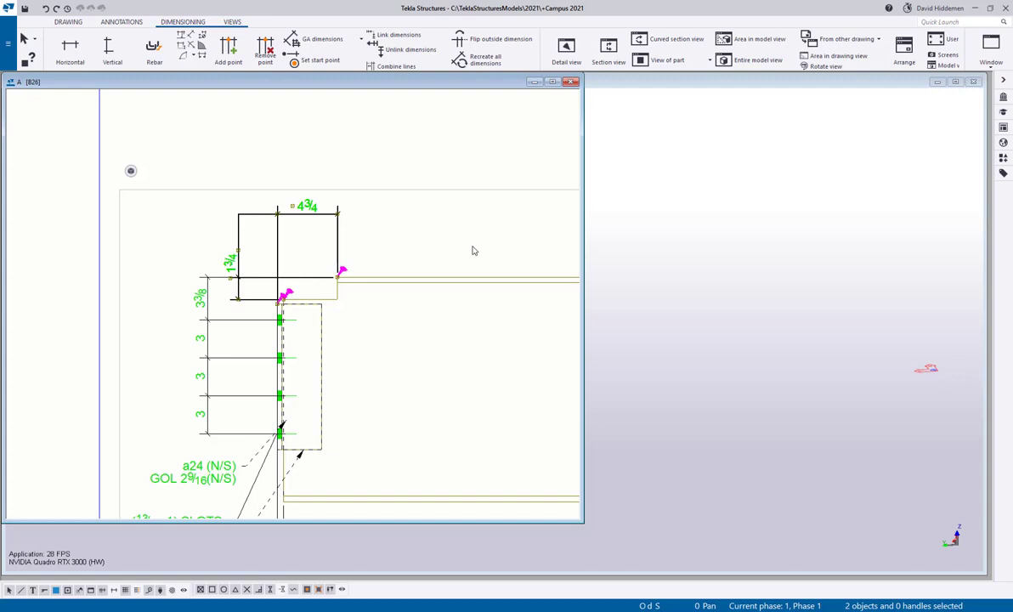
pyautogui.click(315, 217)
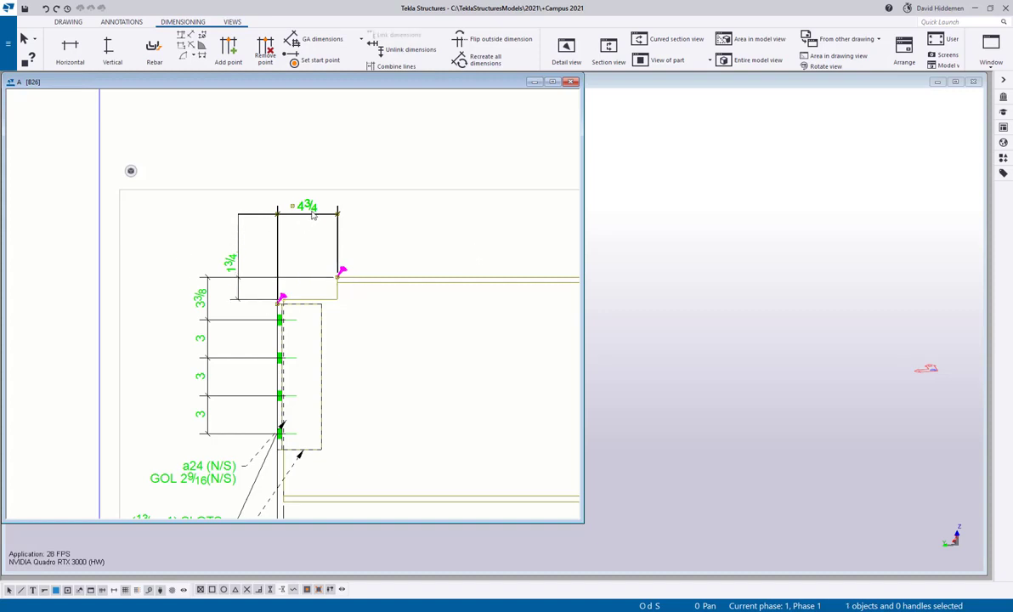
# Give the 4¾ cope dimension the tag COPE through its properties.
pyautogui.doubleClick(312, 216)
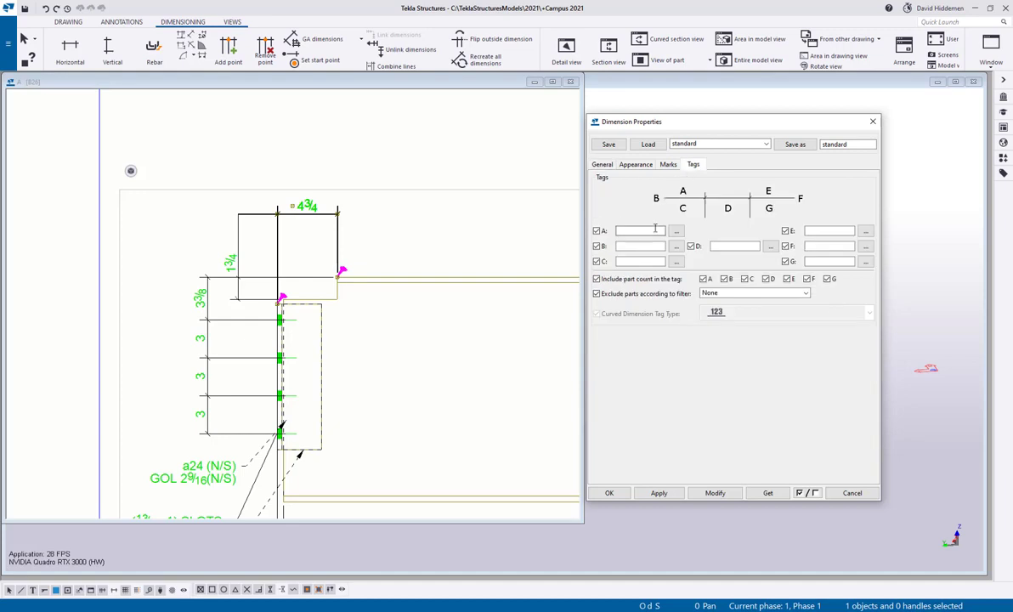
pyautogui.click(714, 493)
pyautogui.click(249, 235)
pyautogui.scroll(2, 249, 235)
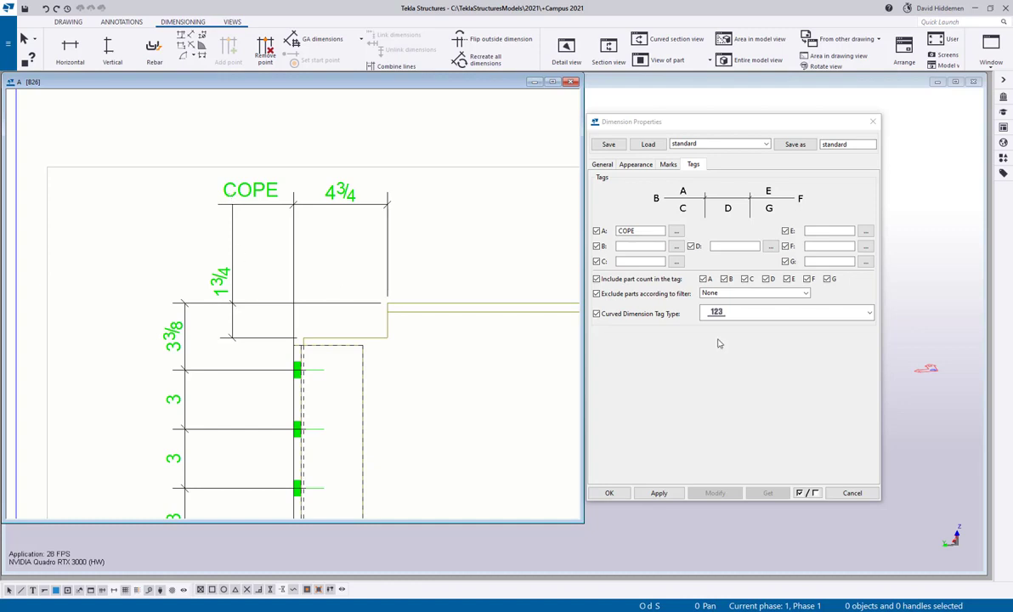
# Move the 1¾ cope dimension closer to the beam.
pyautogui.click(857, 492)
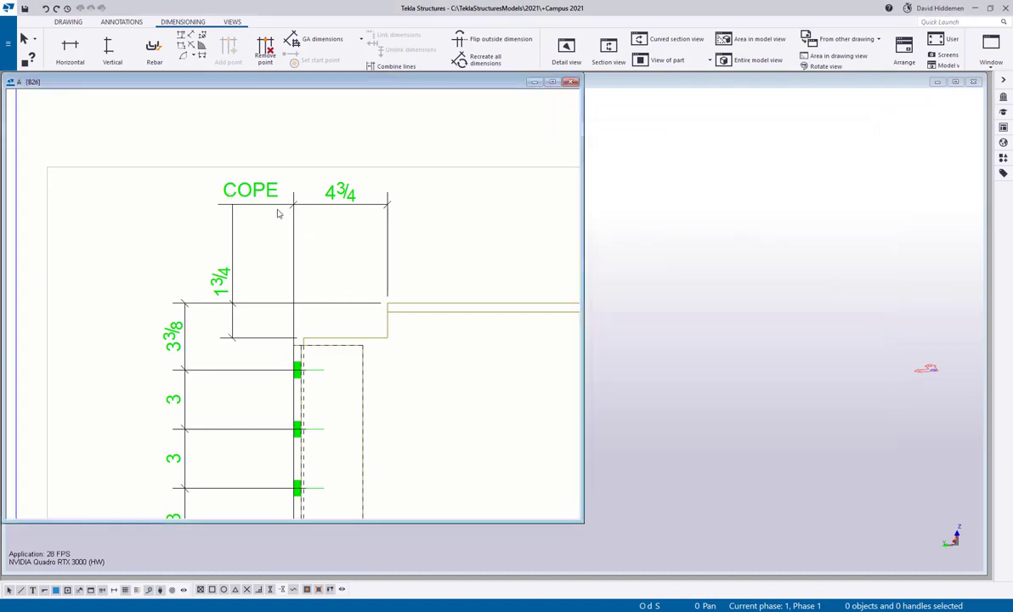
pyautogui.click(251, 203)
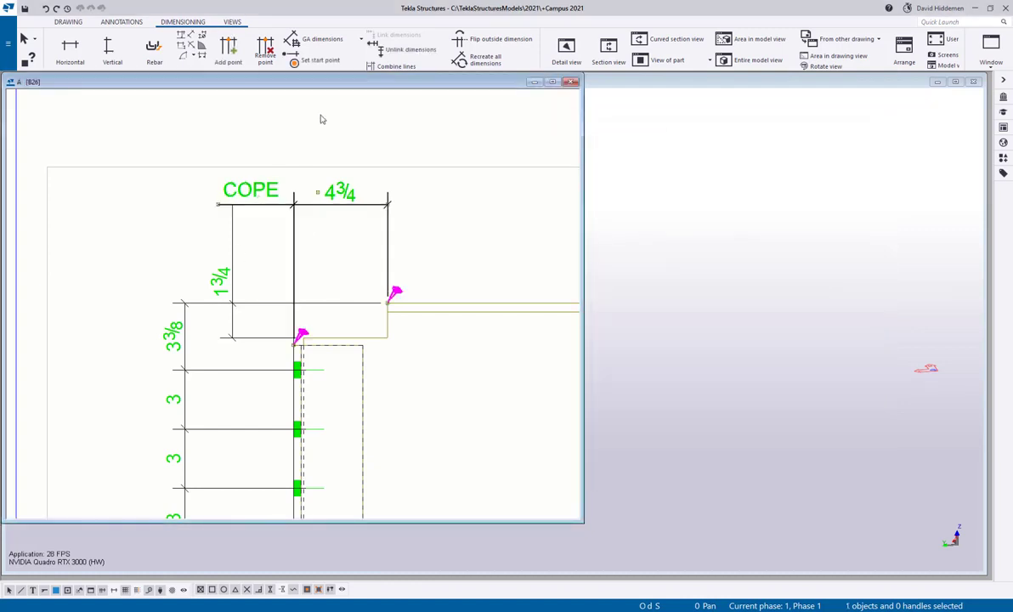
pyautogui.moveTo(278, 261); pyautogui.dragTo(310, 254, button='middle')
pyautogui.click(267, 268)
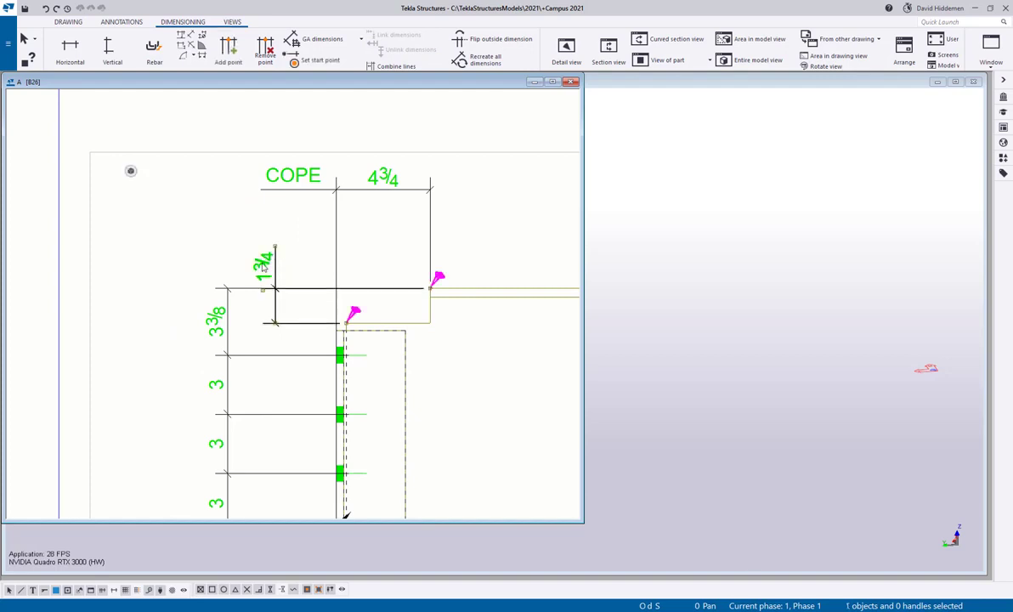
pyautogui.moveTo(269, 270); pyautogui.dragTo(280, 270)
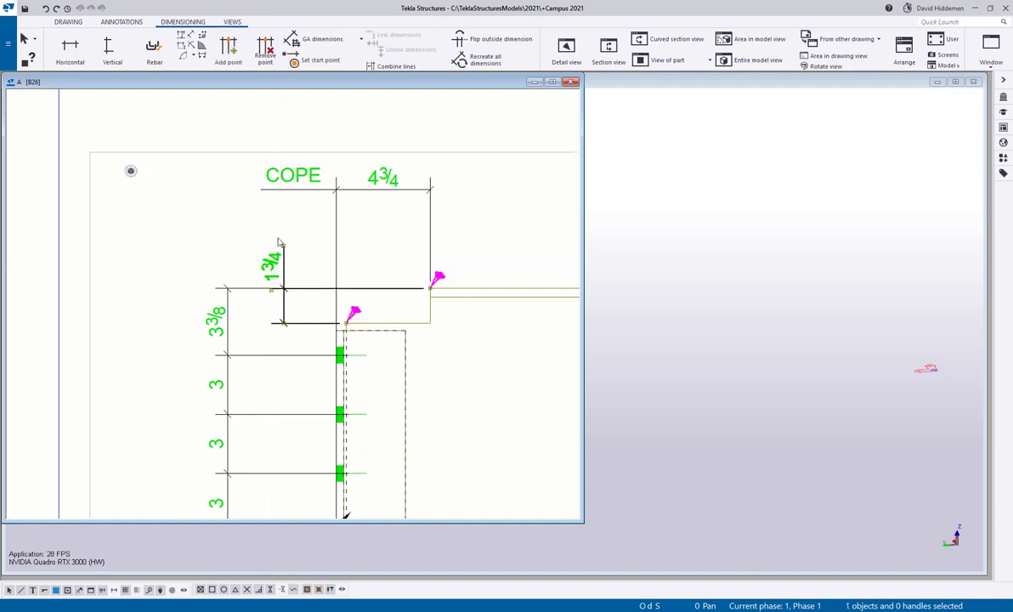
pyautogui.moveTo(281, 271); pyautogui.dragTo(295, 286, button='middle')
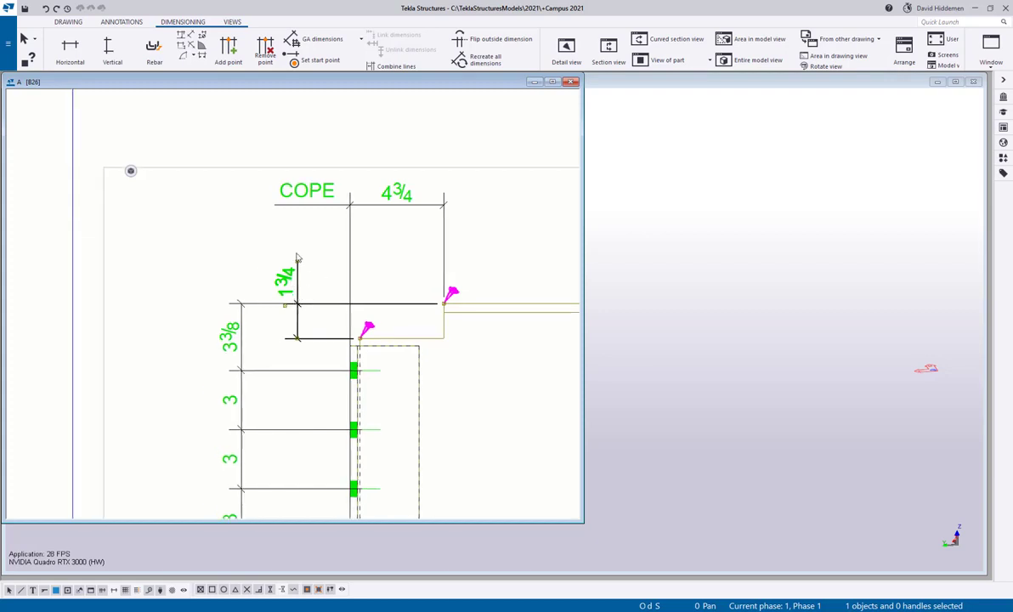
# Add a ½ horizontal dimension above the COPE tag, from the cope corner to the gusset edge.
pyautogui.press('h')
pyautogui.click(349, 344)
pyautogui.click(359, 338)
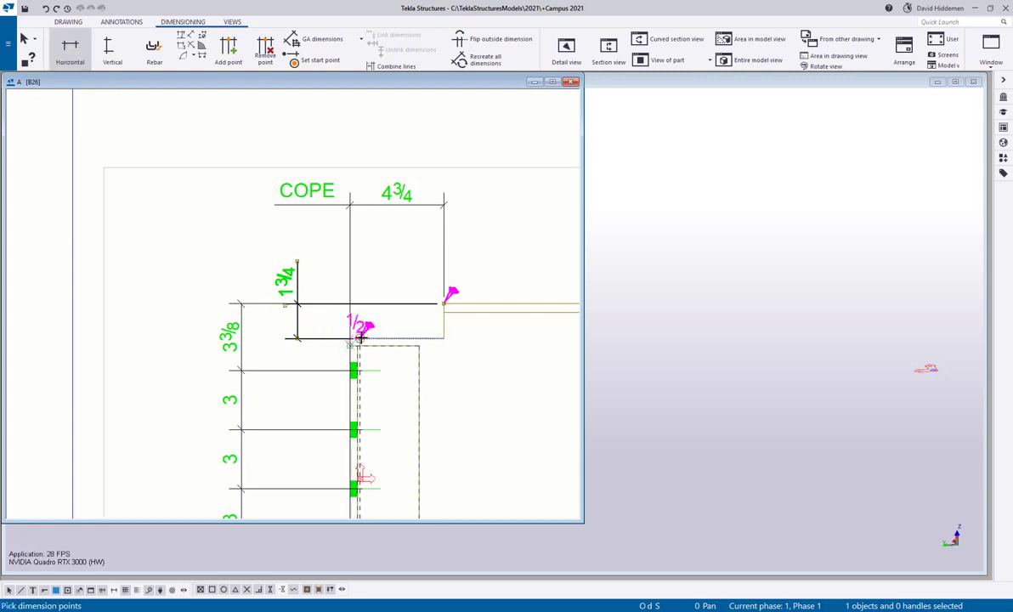
pyautogui.moveTo(380, 271); pyautogui.dragTo(375, 335, button='middle')
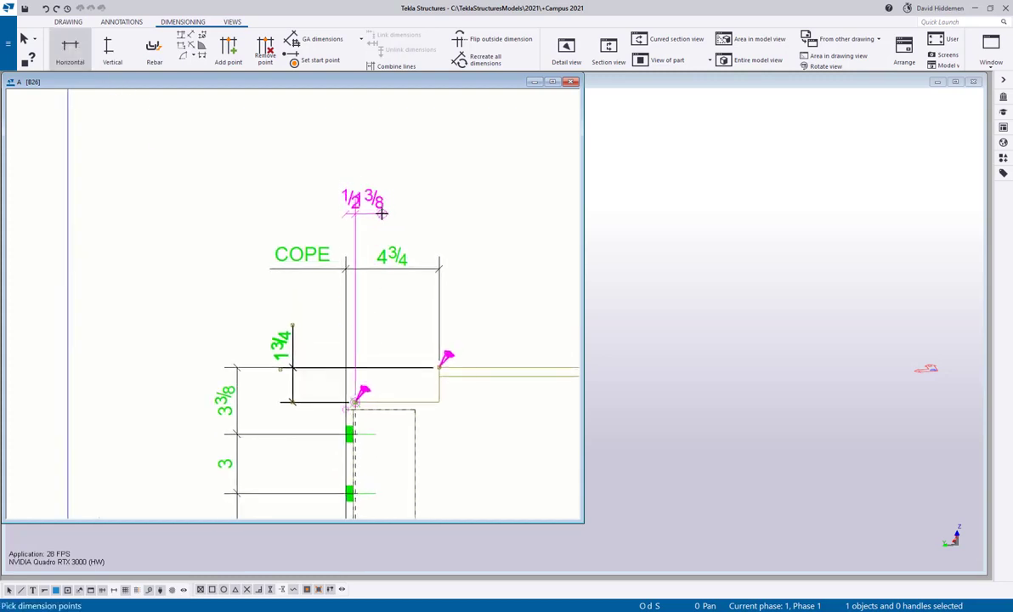
pyautogui.click(374, 212)
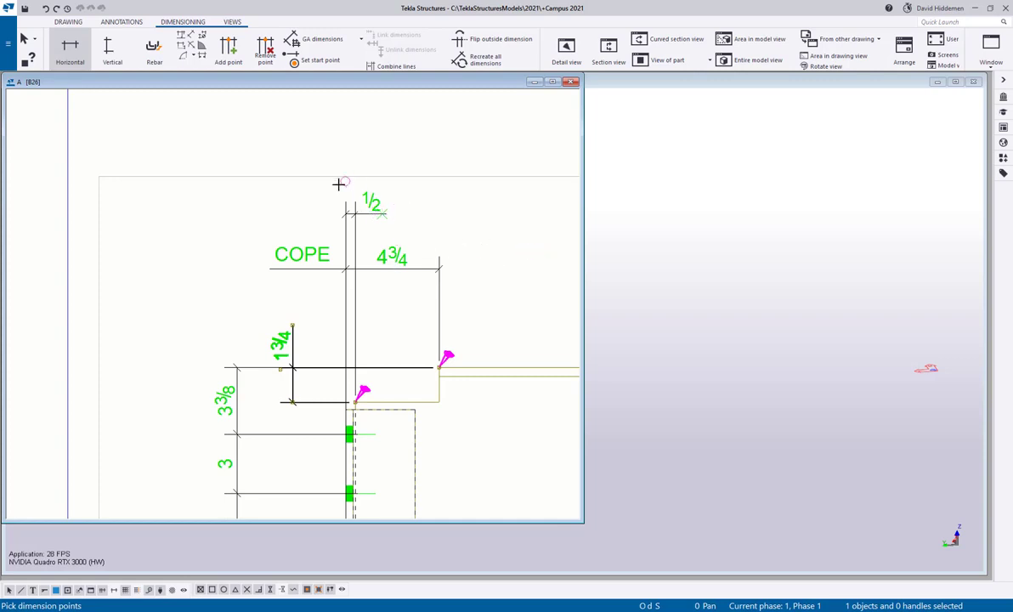
pyautogui.rightClick(408, 188)
pyautogui.click(442, 195)
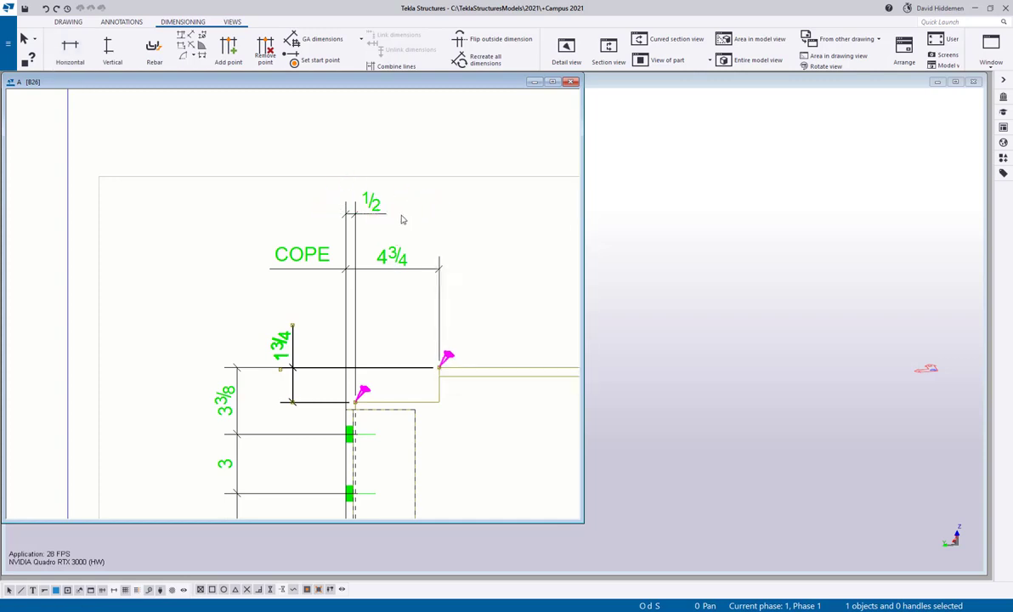
pyautogui.press('Escape')
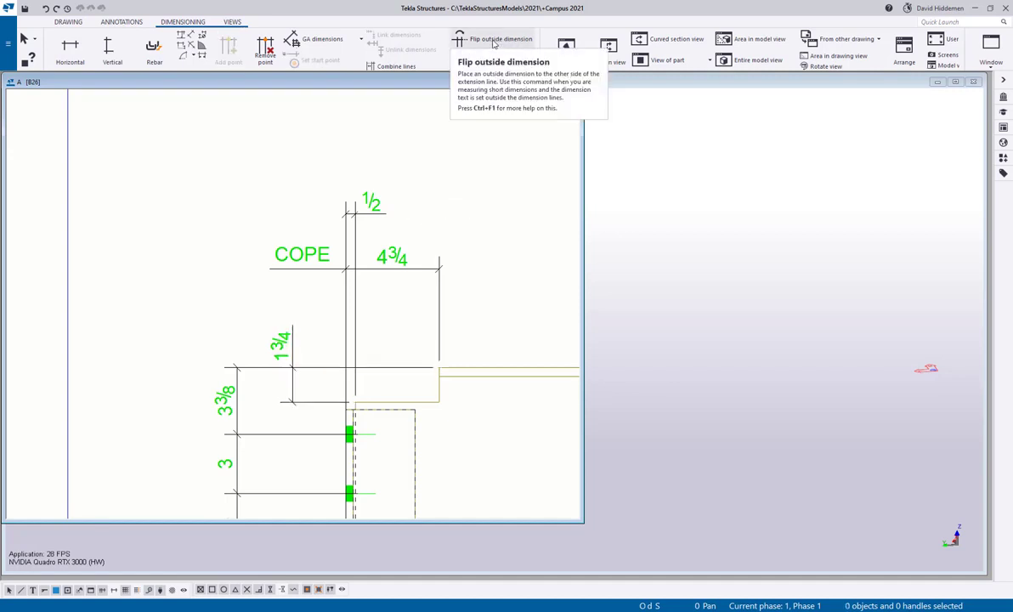
# Flip the ½ dimension's text to the other side, then select the ½ dimension.
pyautogui.click(501, 40)
pyautogui.click(376, 205)
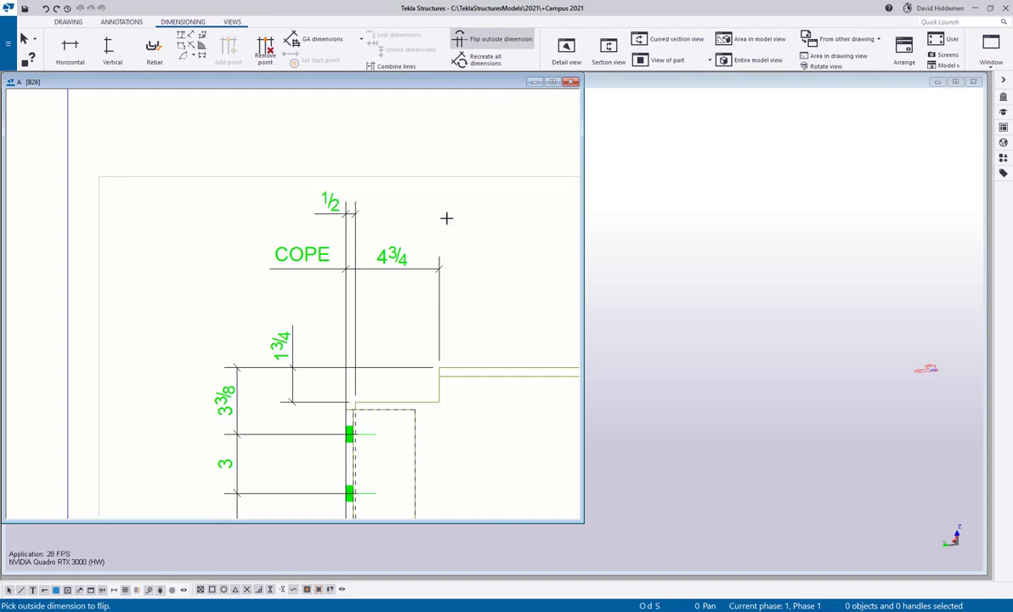
pyautogui.rightClick(418, 204)
pyautogui.click(450, 212)
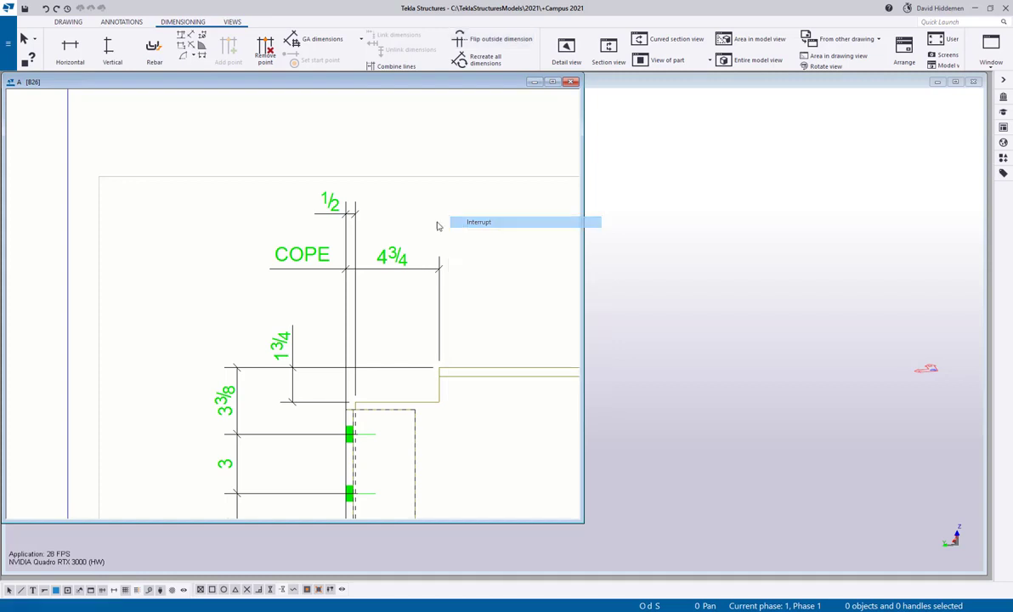
pyautogui.click(340, 211)
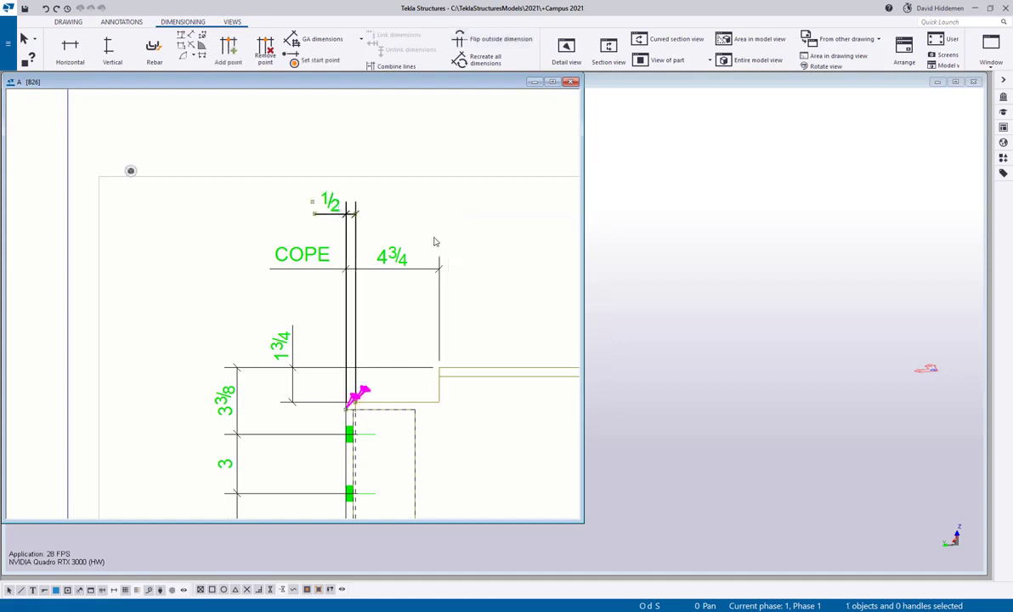
# Replace the old ½ with a new ½ dimension from the cope corner to the bolt line, above COPE.
pyautogui.press('Delete')
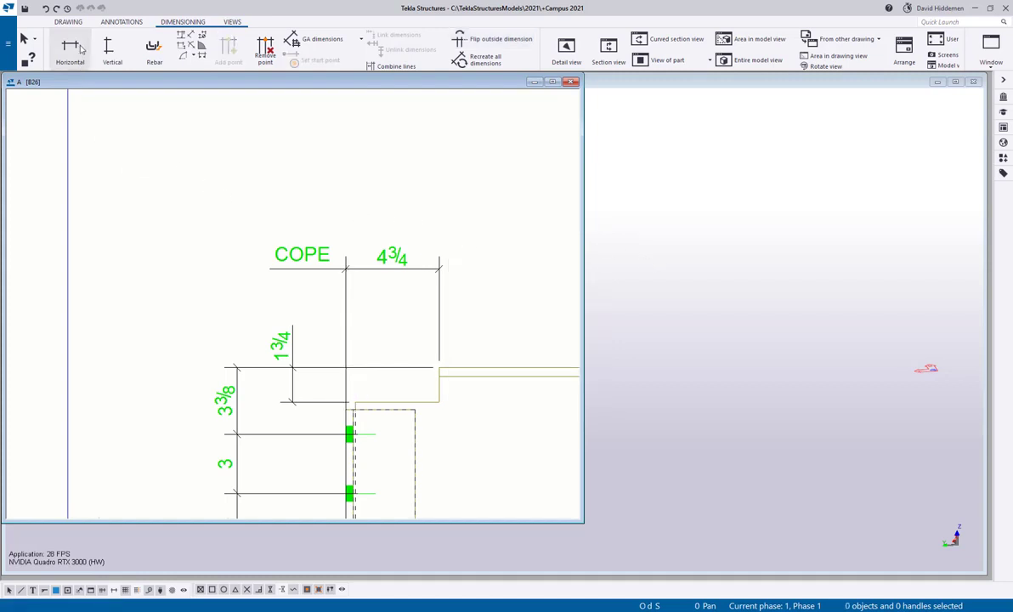
pyautogui.click(70, 47)
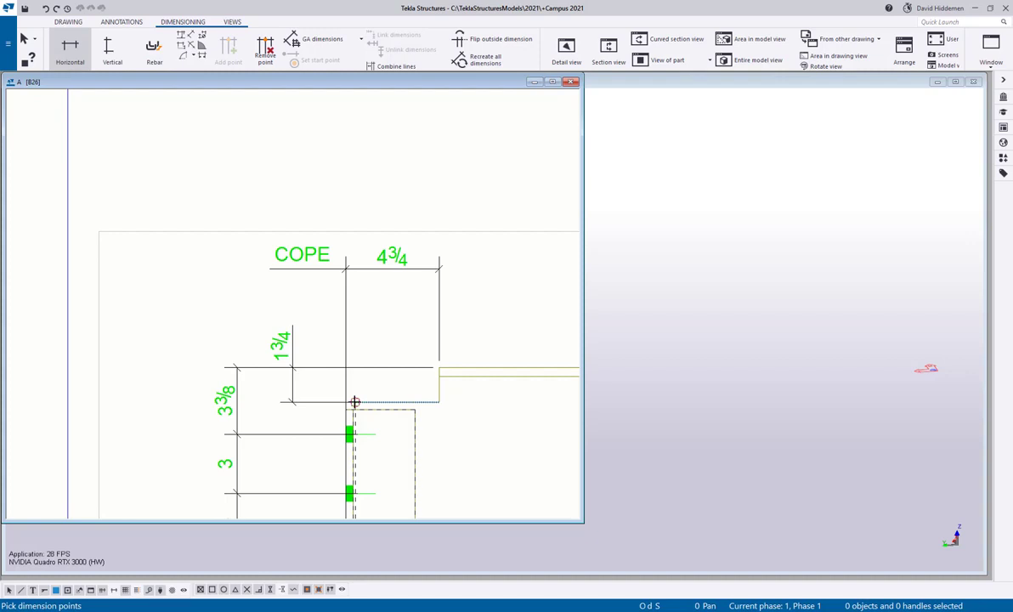
pyautogui.click(356, 402)
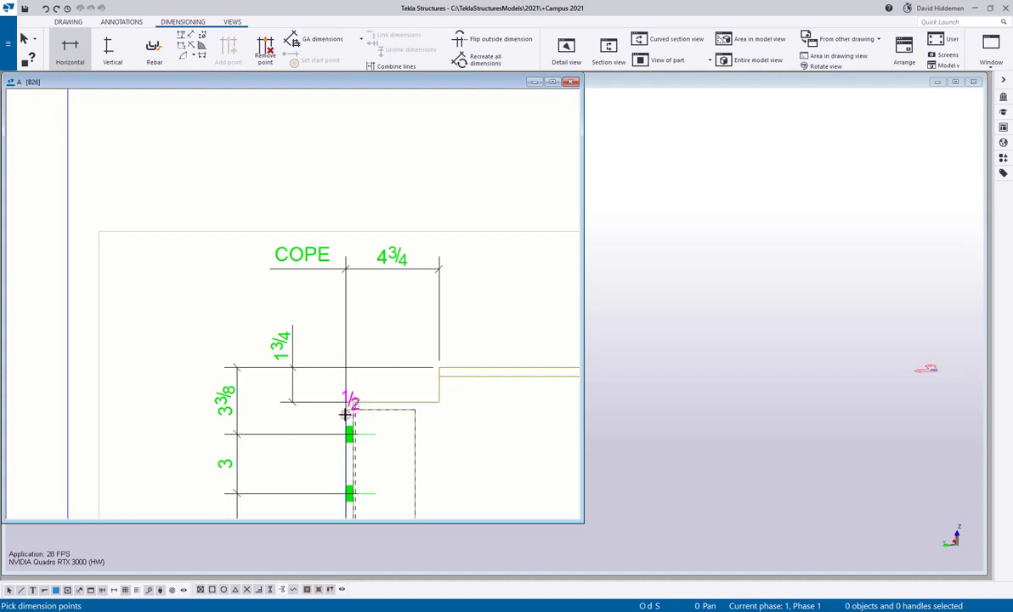
pyautogui.click(345, 408)
pyautogui.middleClick(345, 409)
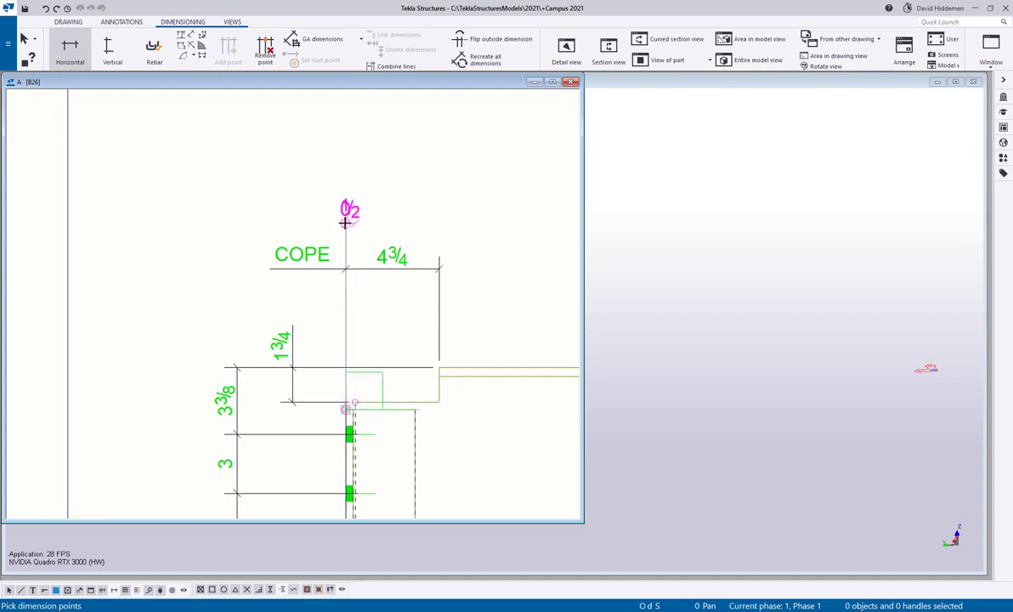
pyautogui.click(346, 219)
pyautogui.rightClick(200, 198)
pyautogui.click(222, 227)
# Delete that ½ dimension and redo it above COPE.
pyautogui.click(355, 387)
pyautogui.press('Delete')
pyautogui.click(71, 50)
pyautogui.click(345, 409)
pyautogui.middleClick(355, 403)
pyautogui.click(337, 209)
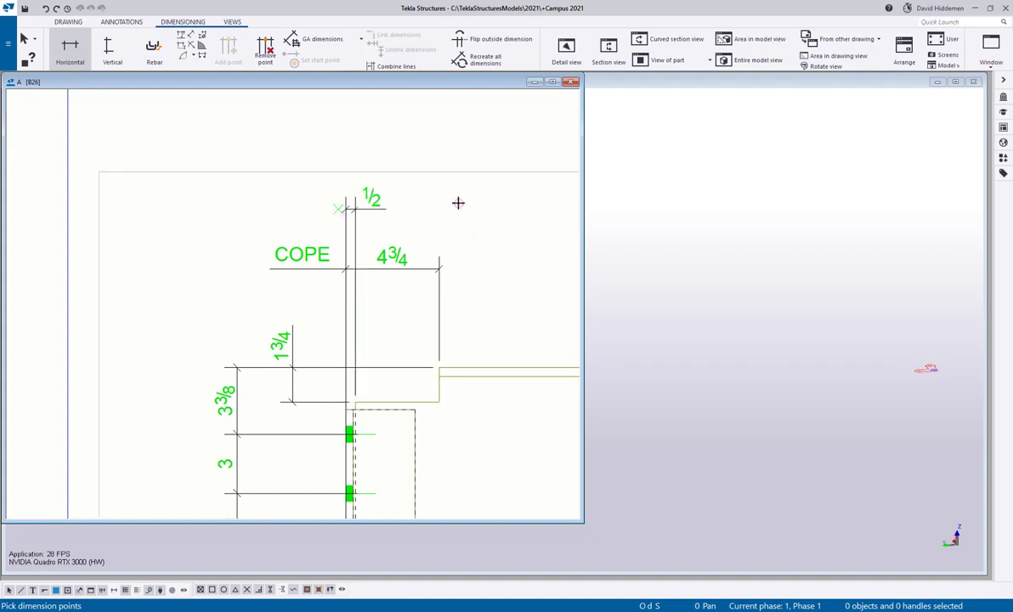
# Try the 1/2 dimension's text on the left side and then on the right side.
pyautogui.rightClick(422, 185)
pyautogui.click(444, 197)
pyautogui.click(381, 207)
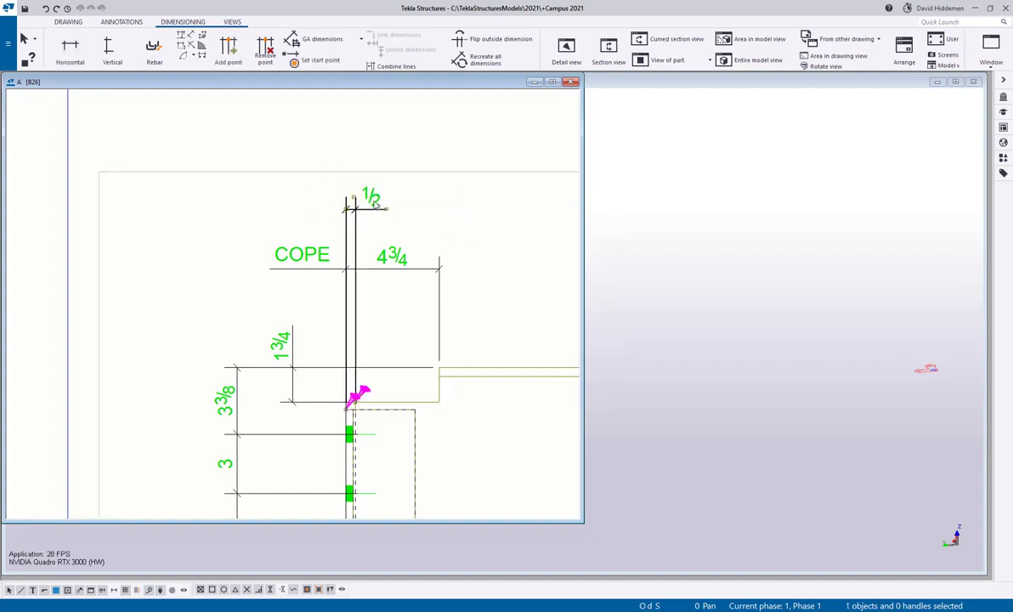
pyautogui.click(492, 39)
pyautogui.click(369, 195)
pyautogui.click(311, 184)
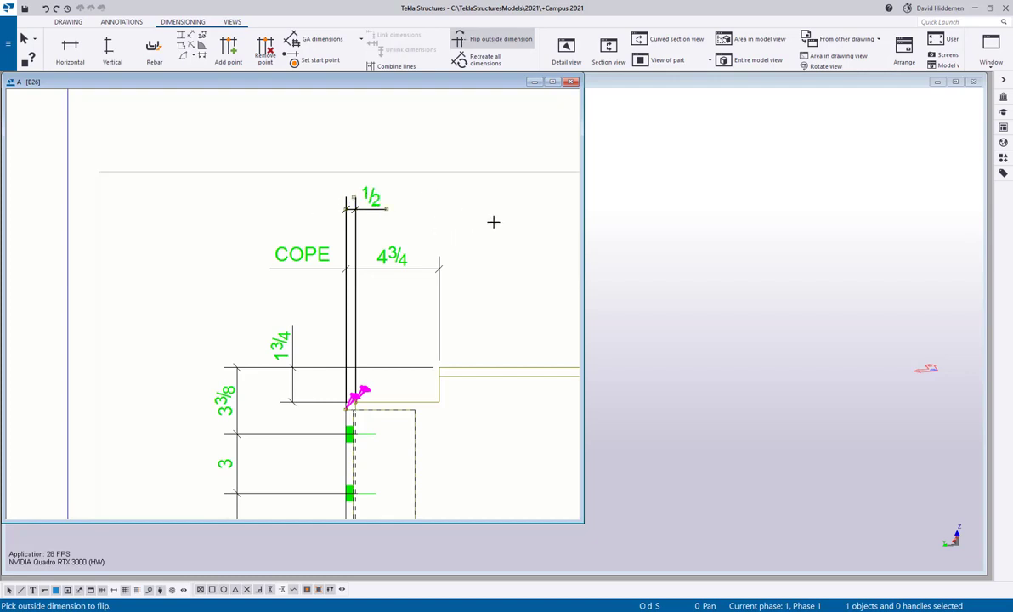
pyautogui.click(374, 200)
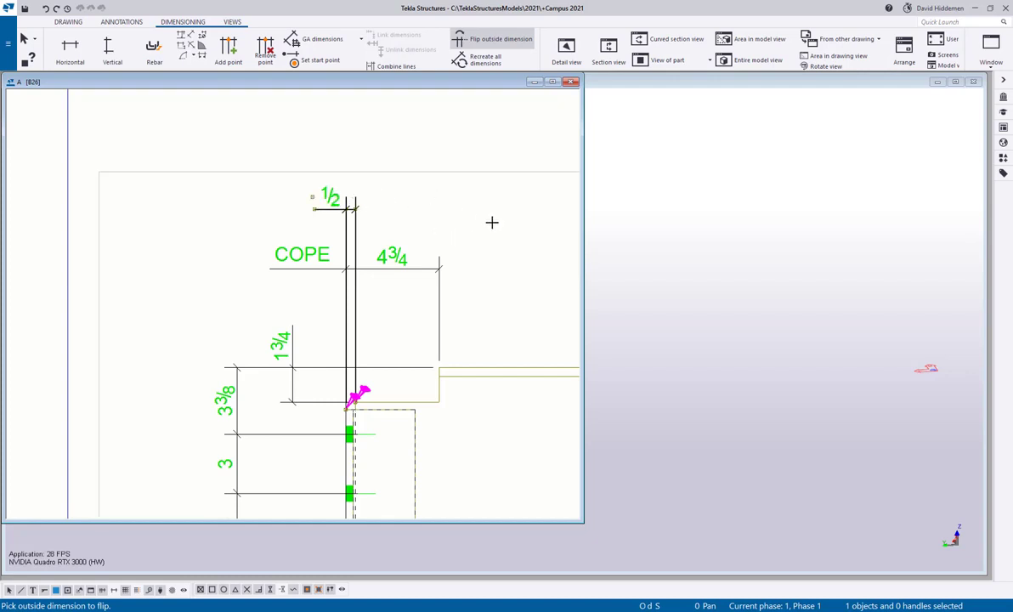
# Leave the text on the left, then undo to remove the 1/2 dimension and clear the selection.
pyautogui.rightClick(464, 220)
pyautogui.click(492, 226)
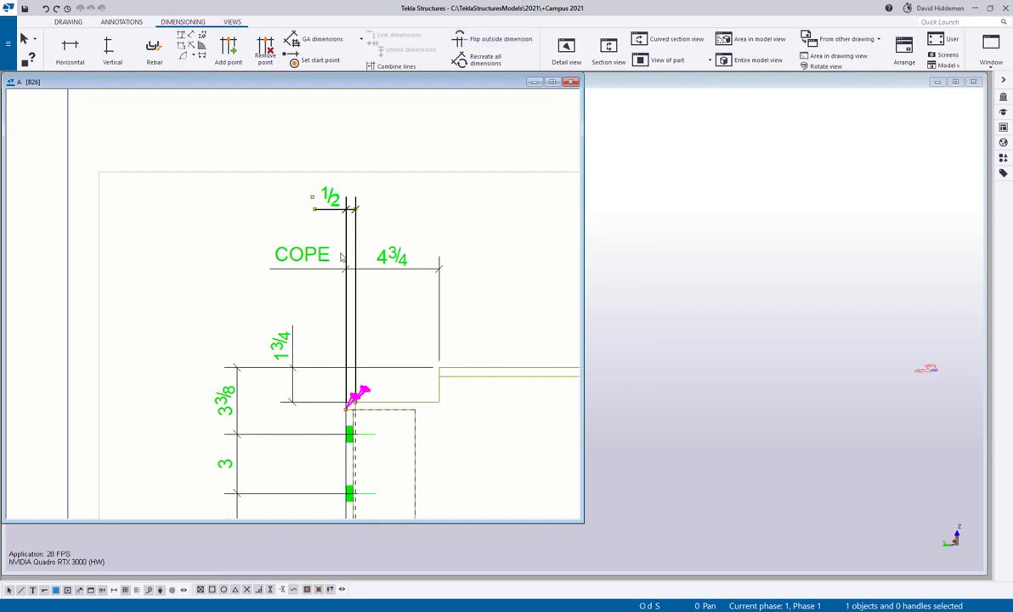
pyautogui.hotkey('ctrl', 'z')
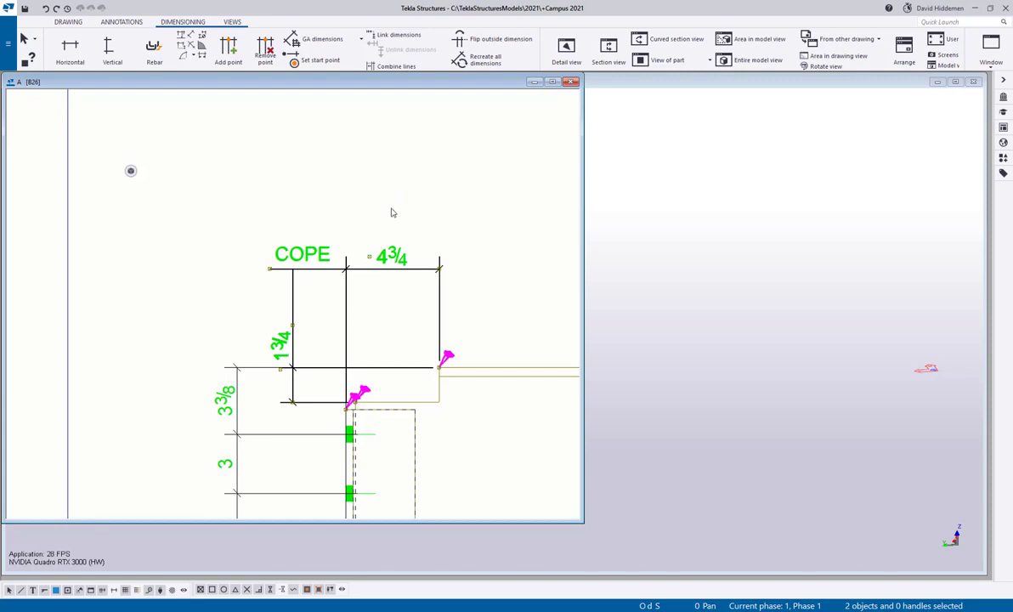
pyautogui.click(330, 194)
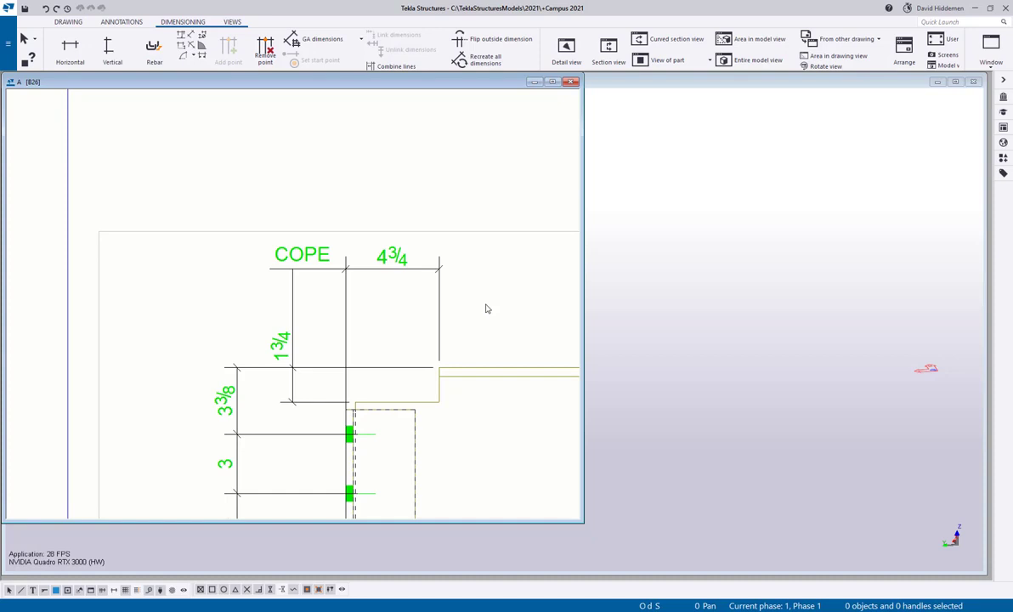
# Open the B3 beam drawing from the Document manager, keeping the B26 changes.
pyautogui.scroll(-4, 486, 308)
pyautogui.moveTo(355, 258); pyautogui.dragTo(171, 181, button='middle')
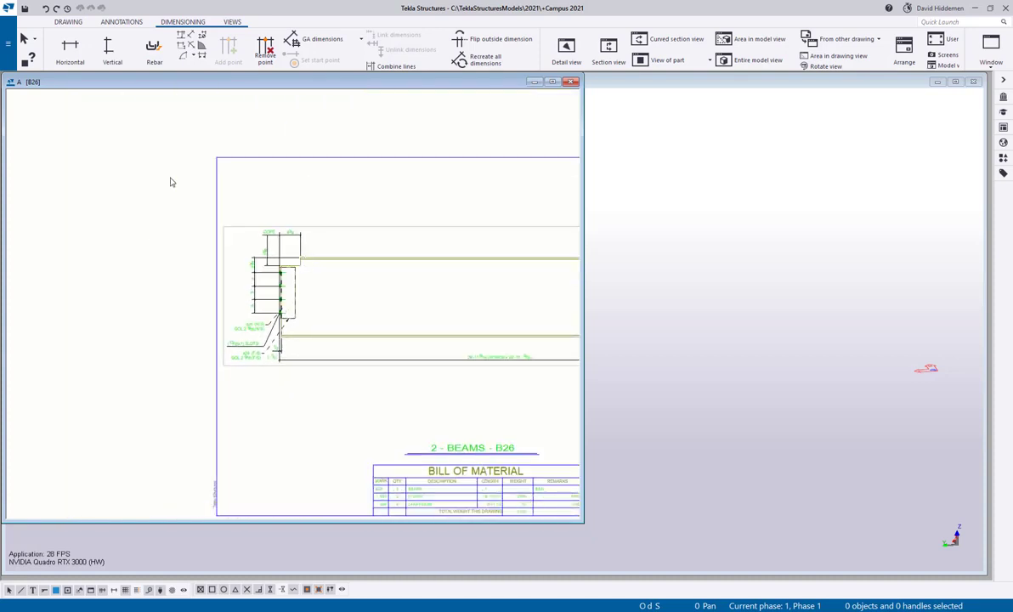
pyautogui.scroll(2, 71, 46)
pyautogui.click(70, 49)
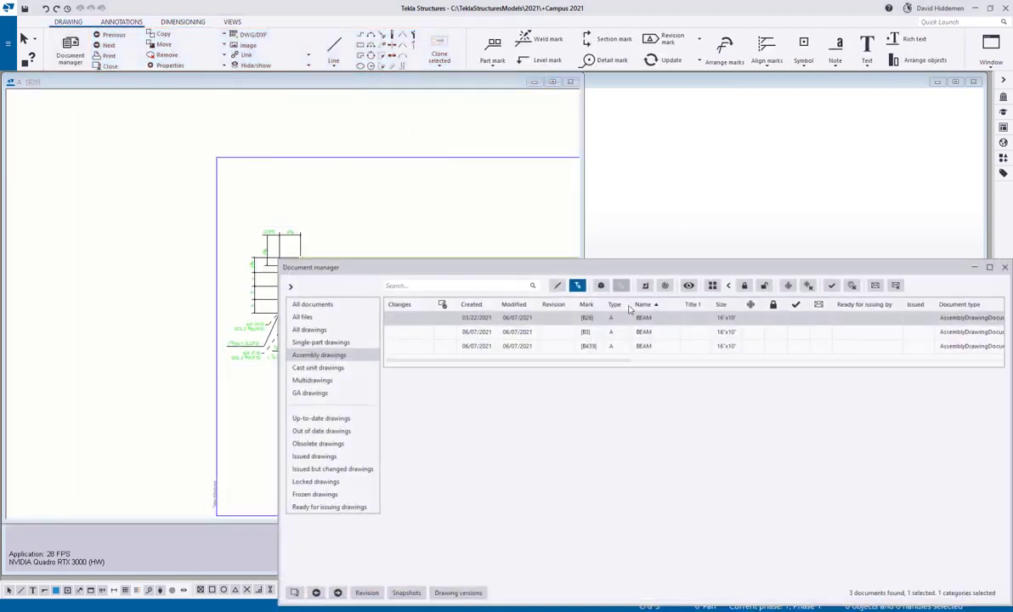
pyautogui.doubleClick(594, 334)
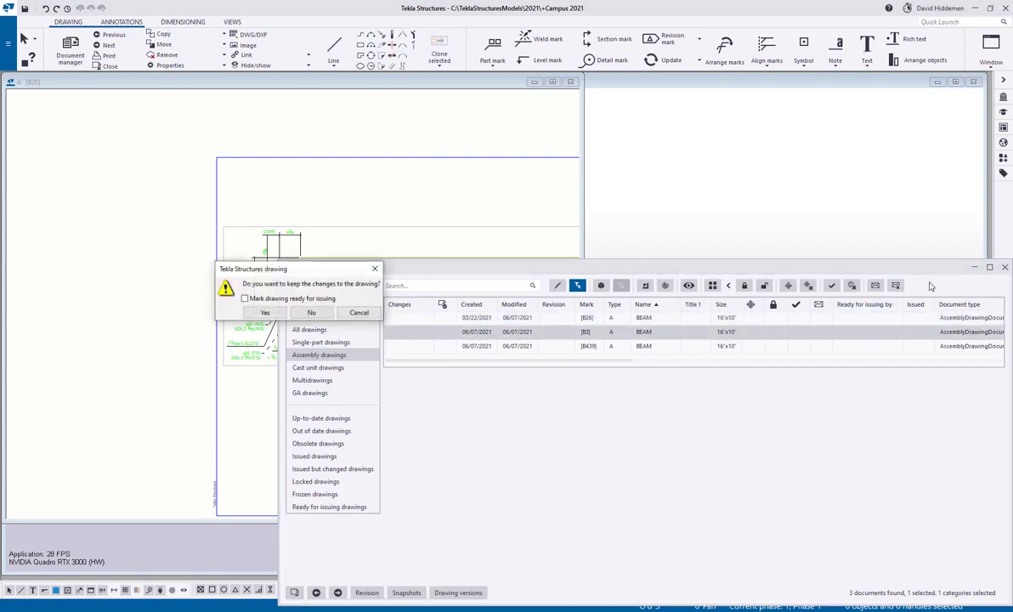
pyautogui.click(276, 315)
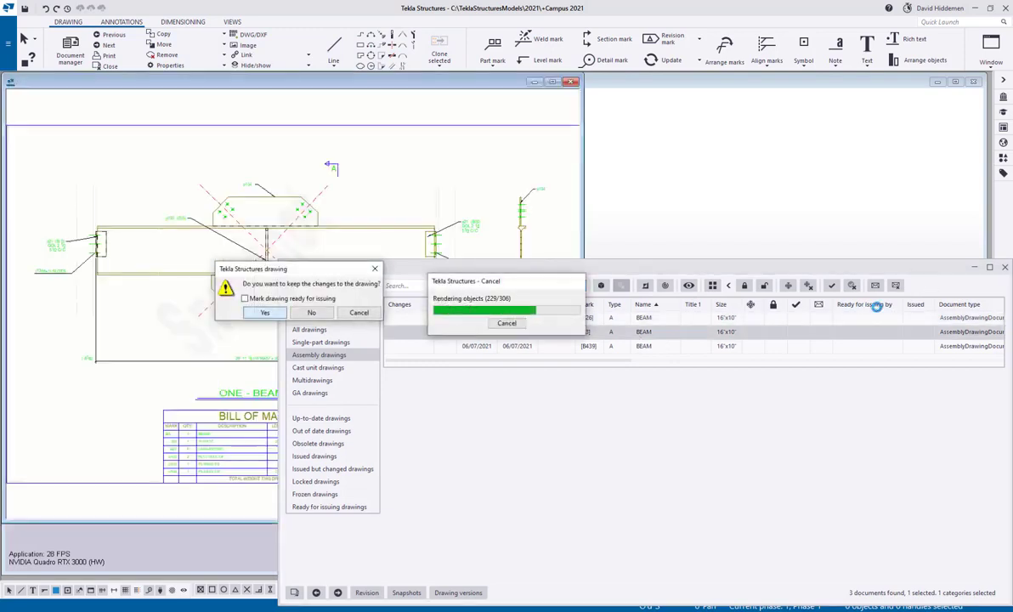
# Hide the drawing list and zoom in on the two bolts of B3's chamfered gusset plate.
pyautogui.click(976, 268)
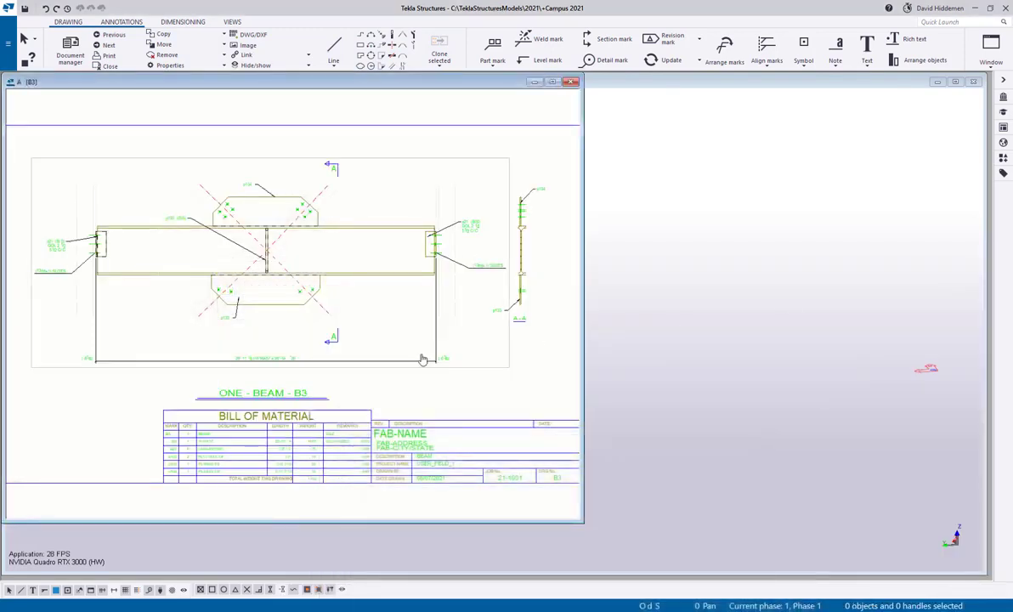
pyautogui.scroll(6, 368, 275)
pyautogui.scroll(2, 441, 260)
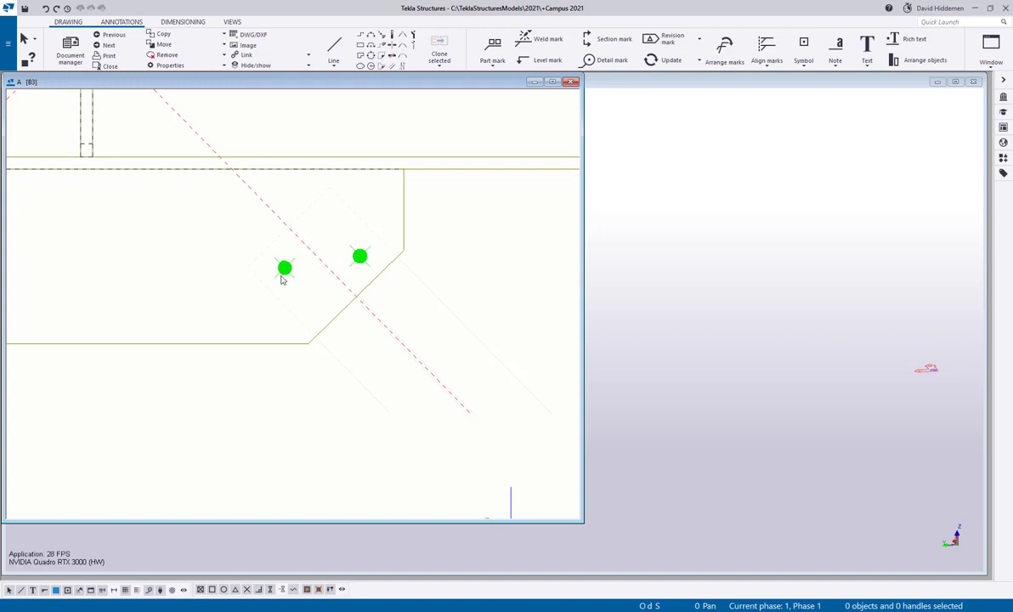
pyautogui.scroll(-2, 350, 291)
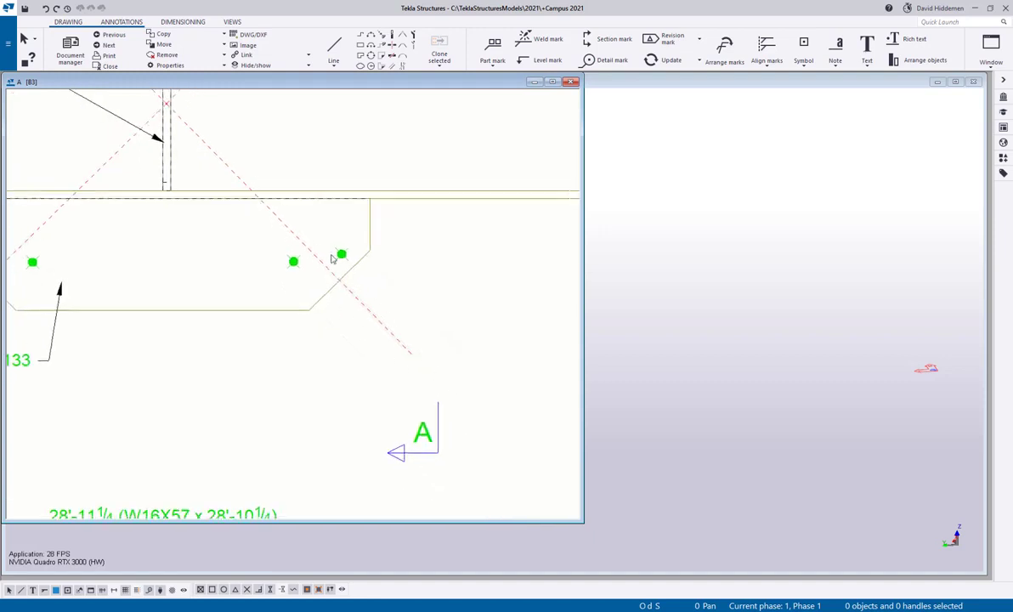
pyautogui.scroll(3, 322, 270)
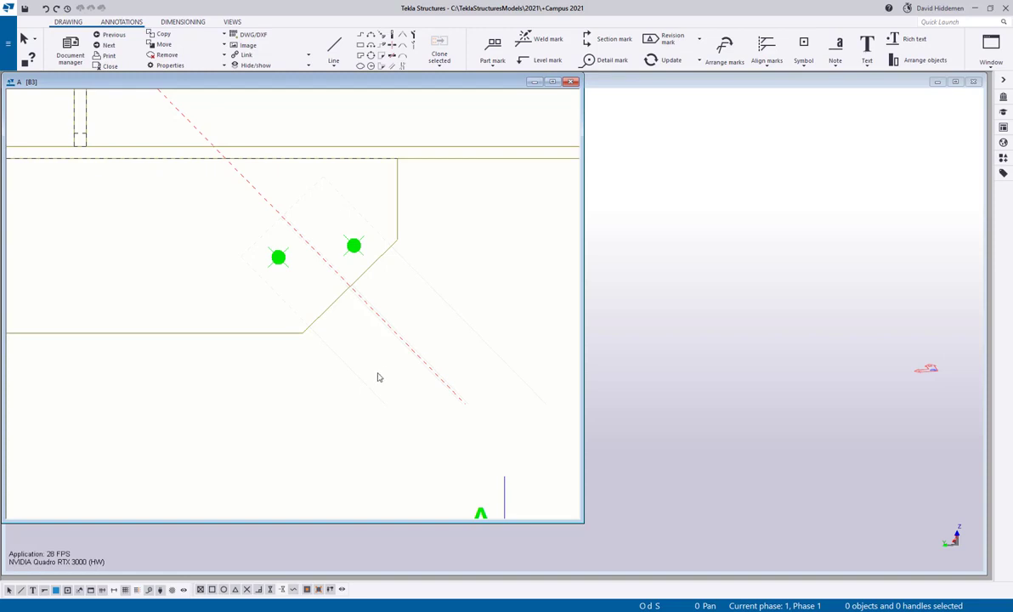
pyautogui.click(181, 23)
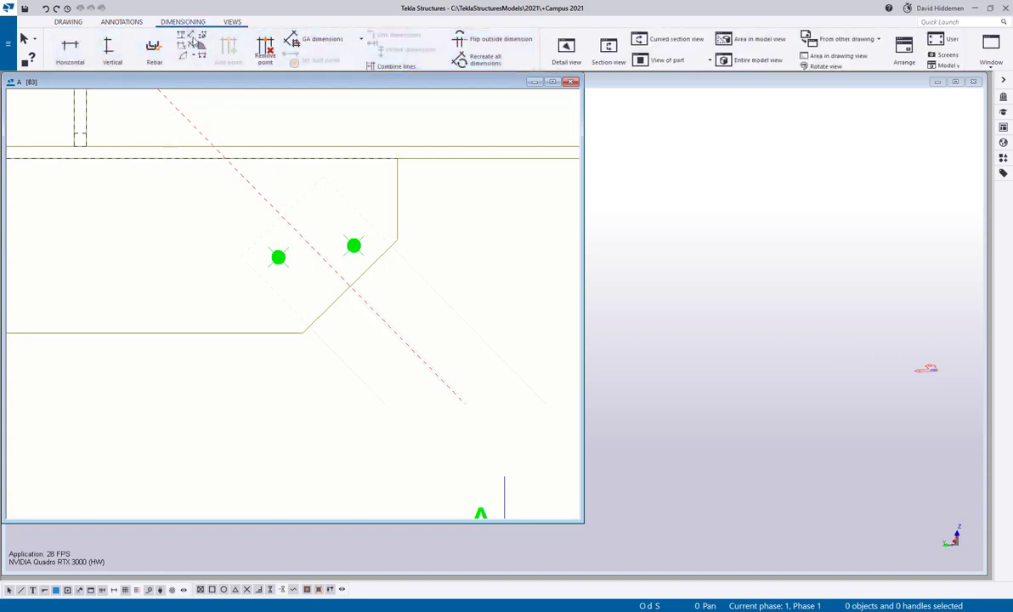
pyautogui.click(192, 36)
pyautogui.click(277, 256)
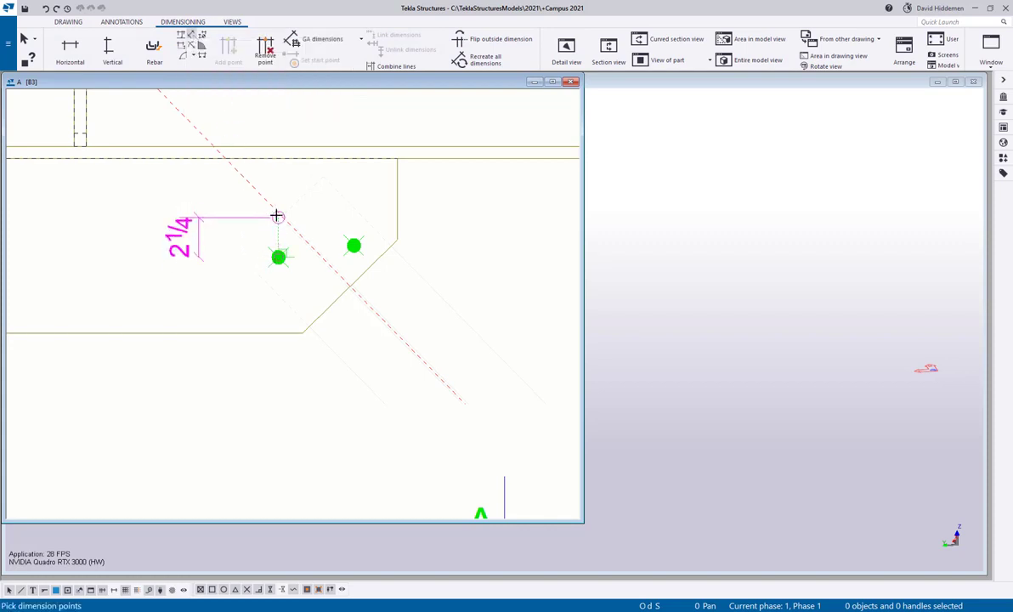
pyautogui.click(350, 287)
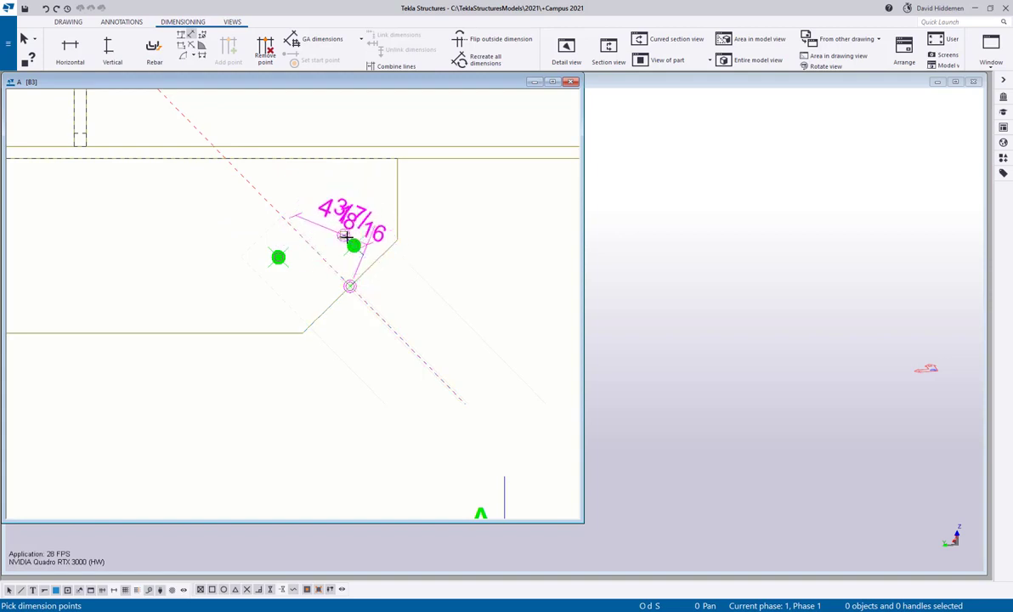
pyautogui.click(353, 245)
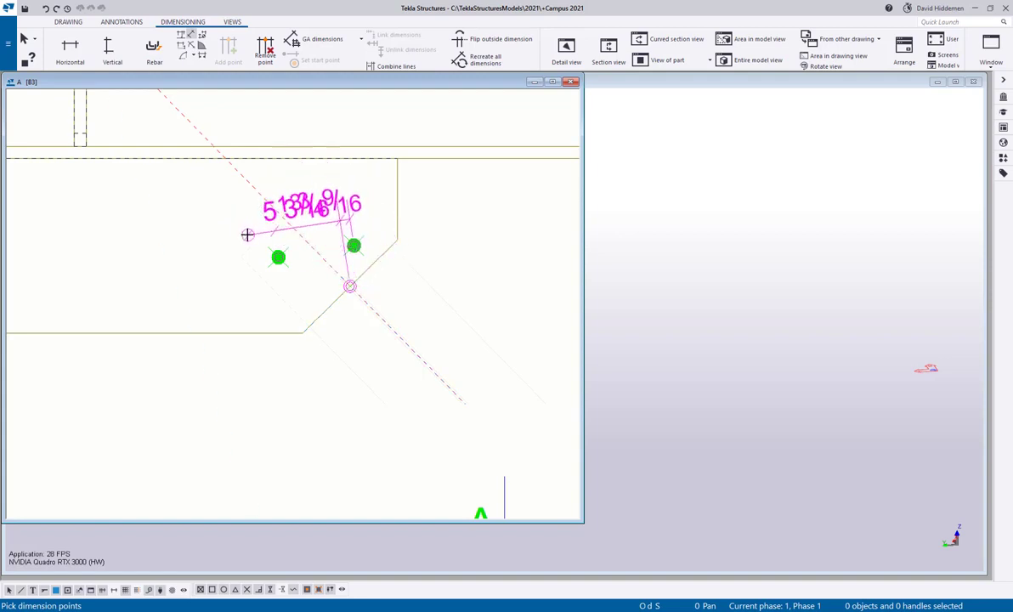
pyautogui.click(301, 333)
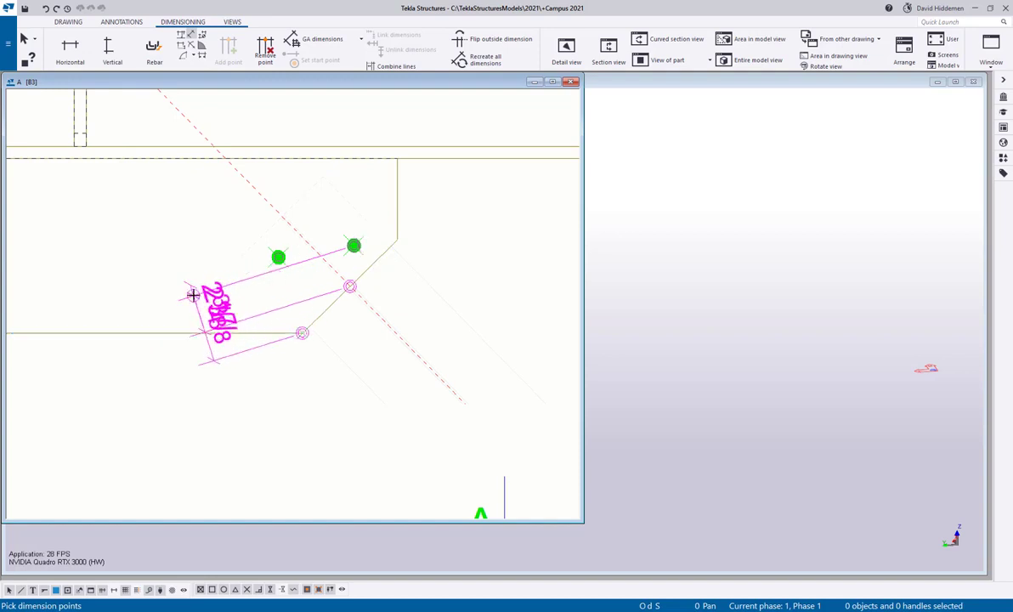
pyautogui.click(398, 239)
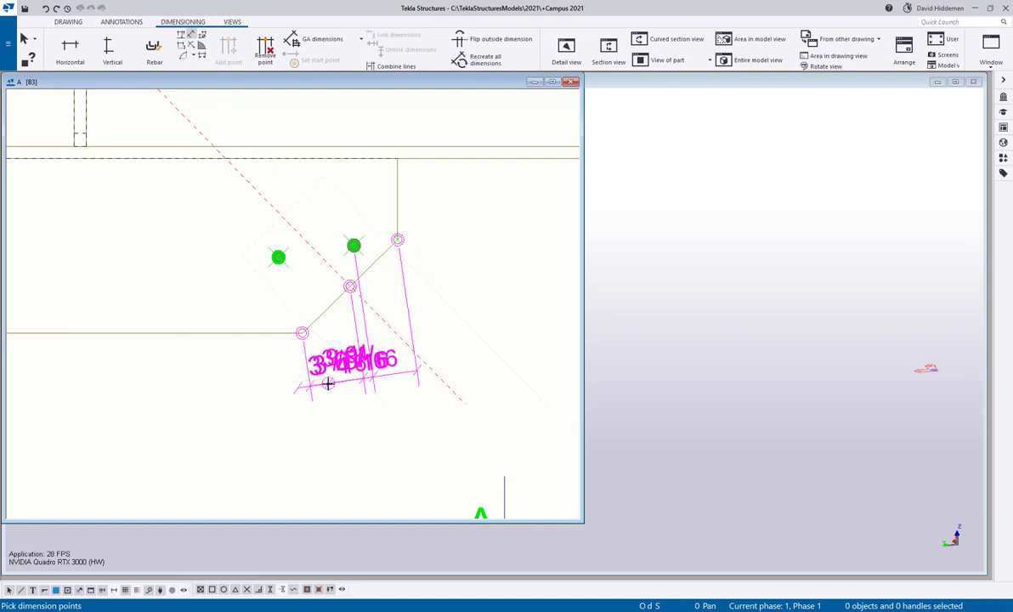
pyautogui.click(267, 431)
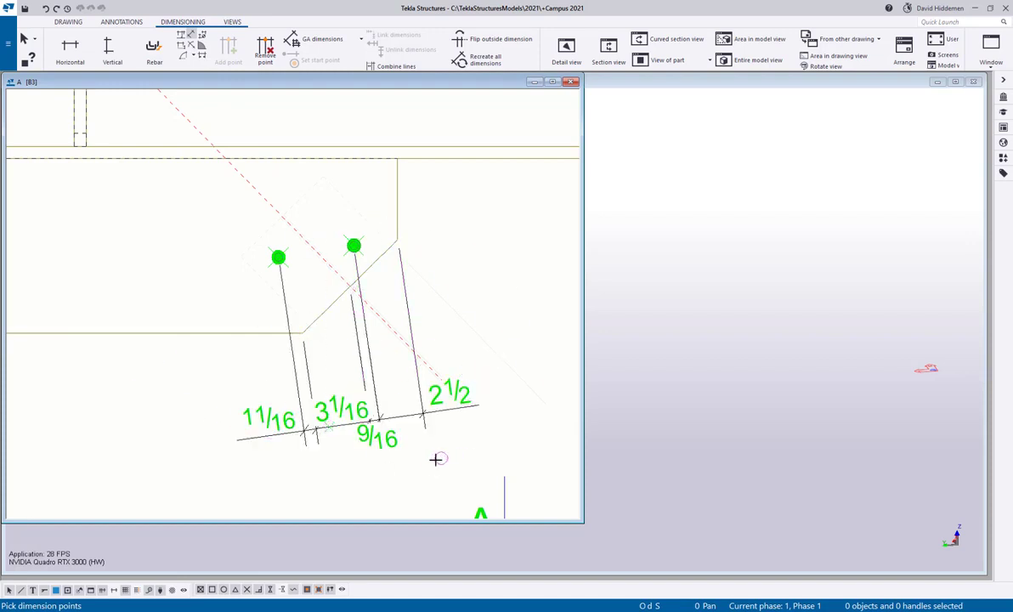
pyautogui.rightClick(490, 250)
pyautogui.click(516, 262)
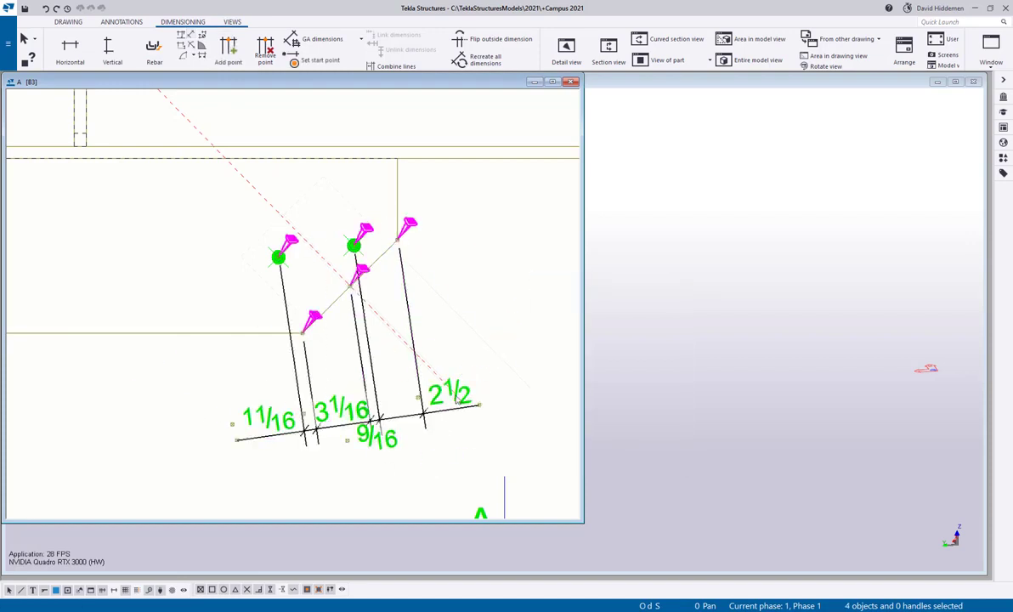
# Delete the trial bolt dimensions and place a 7 9/16 dimension along the gusset's chamfer edge.
pyautogui.press('Delete')
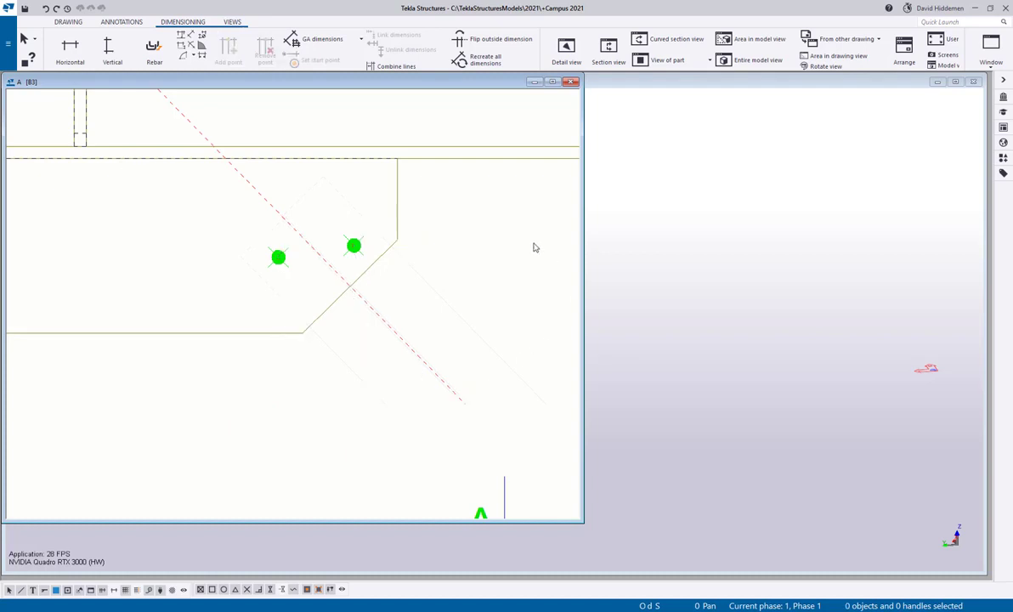
pyautogui.click(182, 34)
pyautogui.click(301, 332)
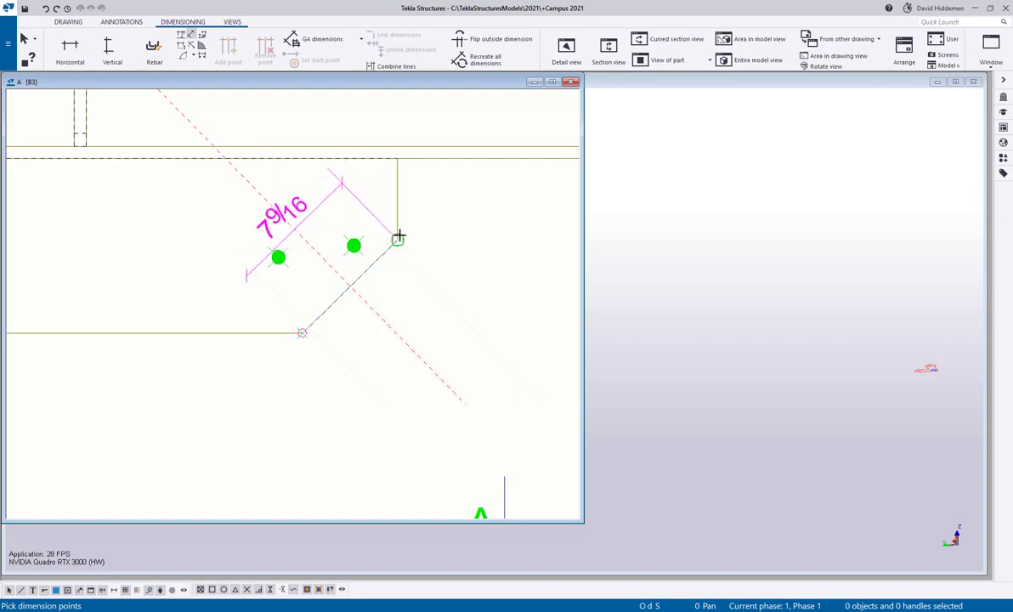
pyautogui.click(397, 238)
pyautogui.middleClick(476, 339)
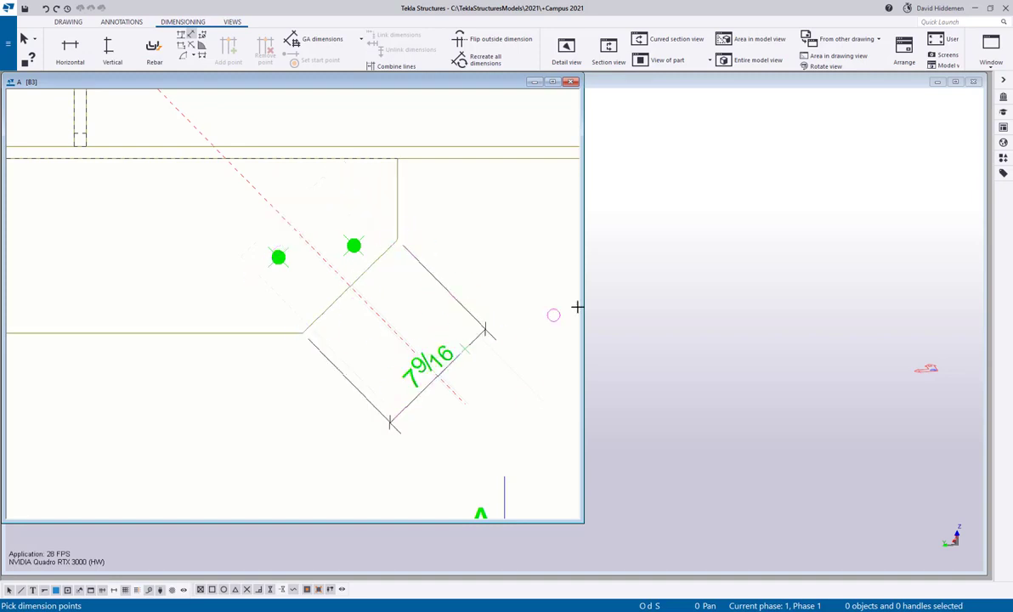
pyautogui.rightClick(454, 241)
pyautogui.press('Escape')
pyautogui.click(453, 300)
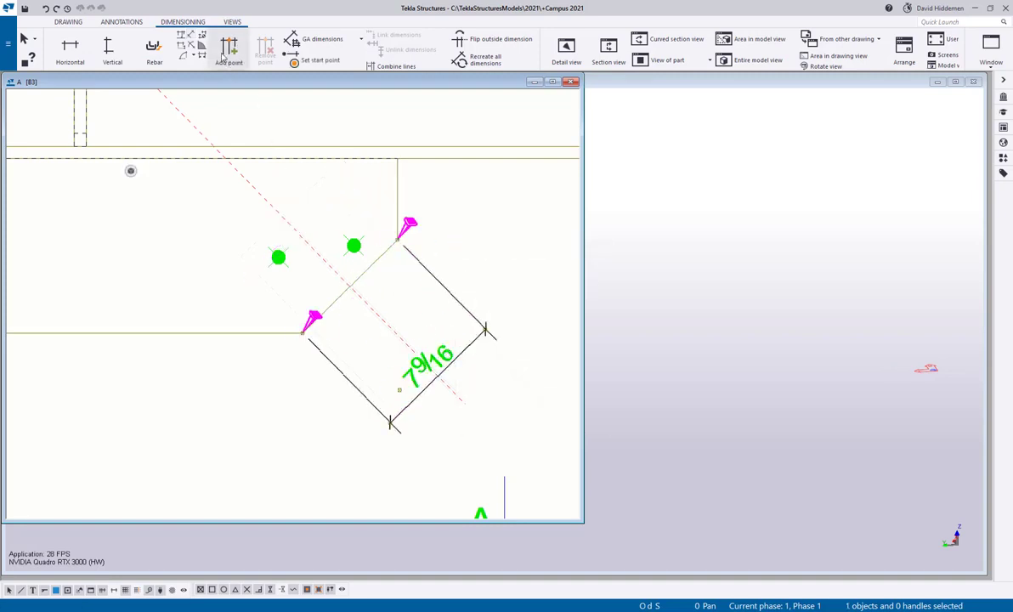
# Add both gusset bolts as points on the 7 9/16 dimension.
pyautogui.click(228, 49)
pyautogui.click(351, 245)
pyautogui.click(278, 257)
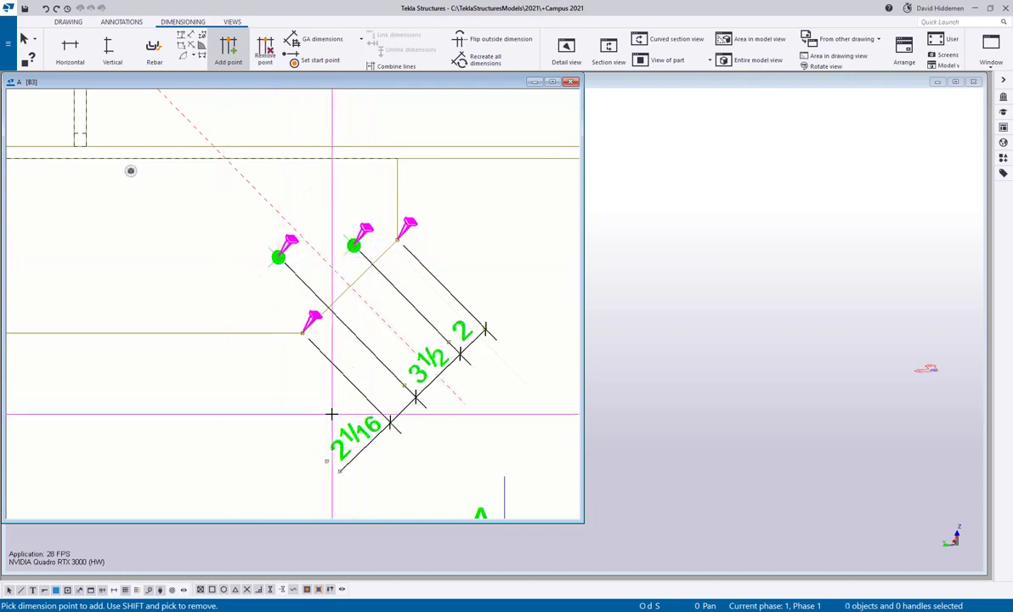
pyautogui.rightClick(287, 381)
pyautogui.click(305, 384)
# Remove the 2 1/16 and 2 corner points, then delete the remaining 3½ dimension.
pyautogui.click(265, 51)
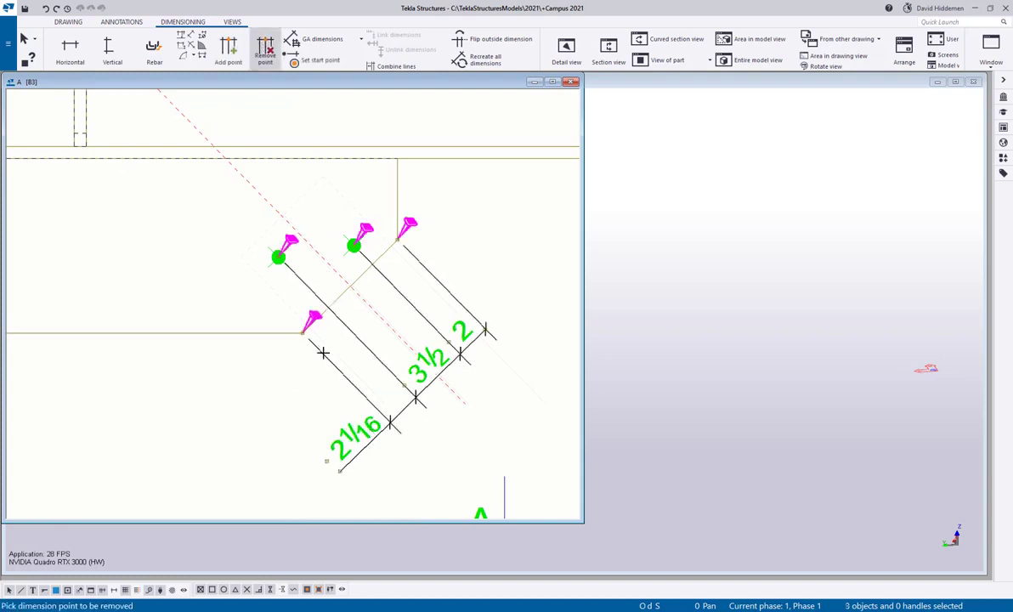
pyautogui.click(303, 331)
pyautogui.click(405, 252)
pyautogui.rightClick(482, 249)
pyautogui.click(489, 259)
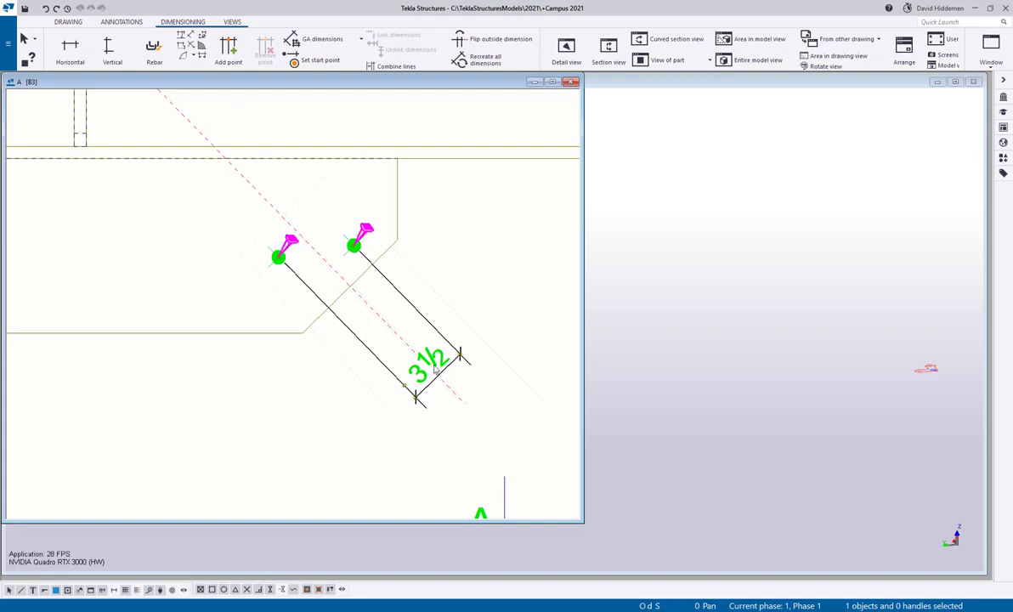
pyautogui.press('Delete')
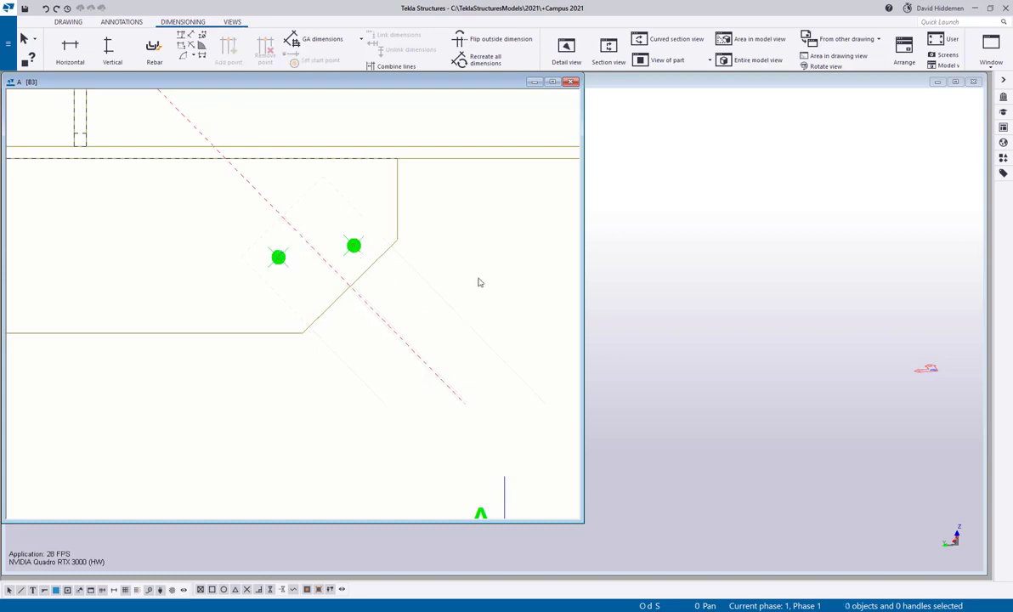
pyautogui.click(203, 58)
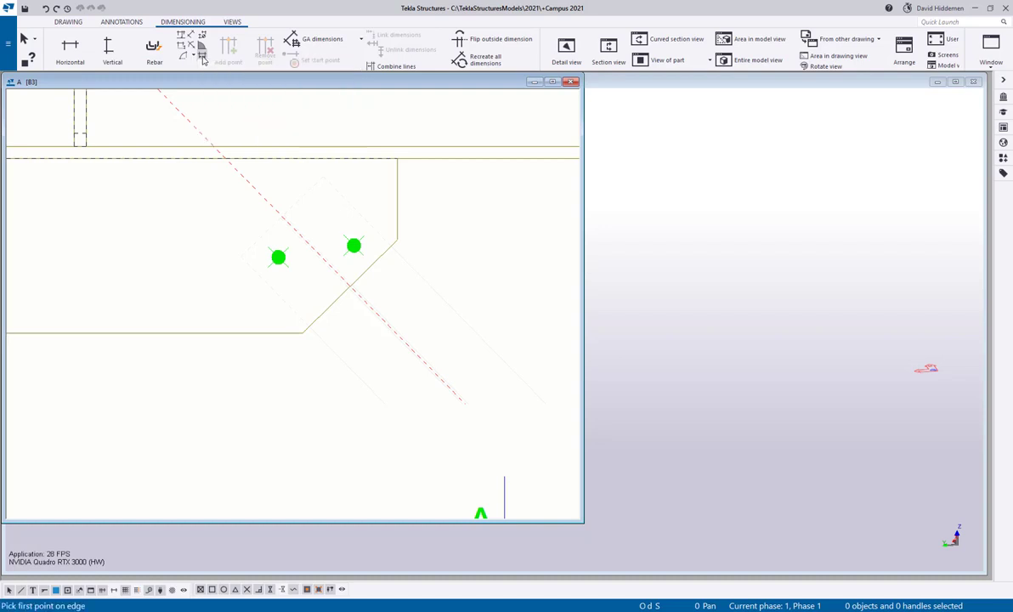
pyautogui.click(302, 333)
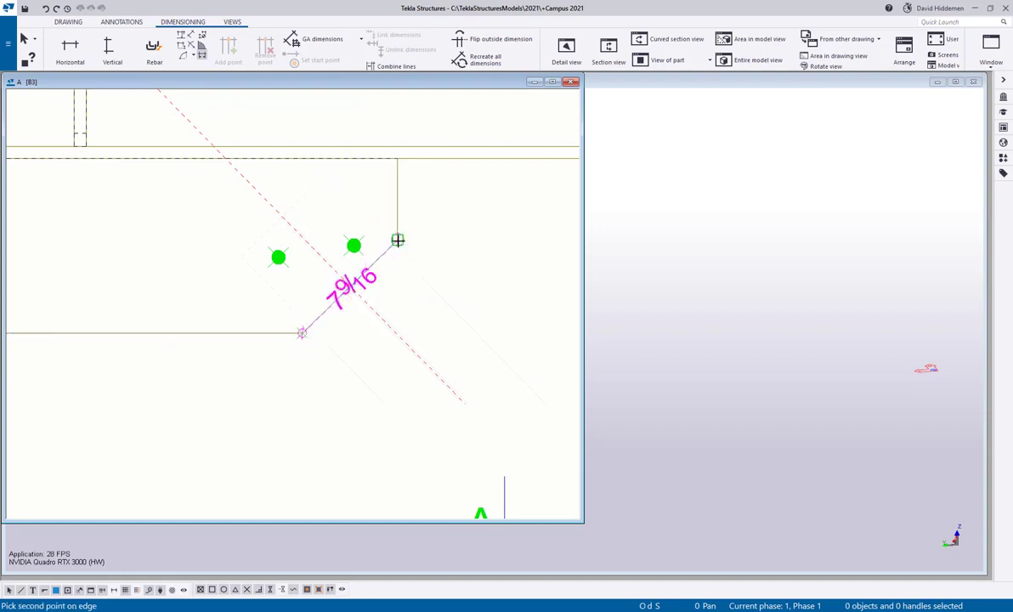
pyautogui.click(397, 240)
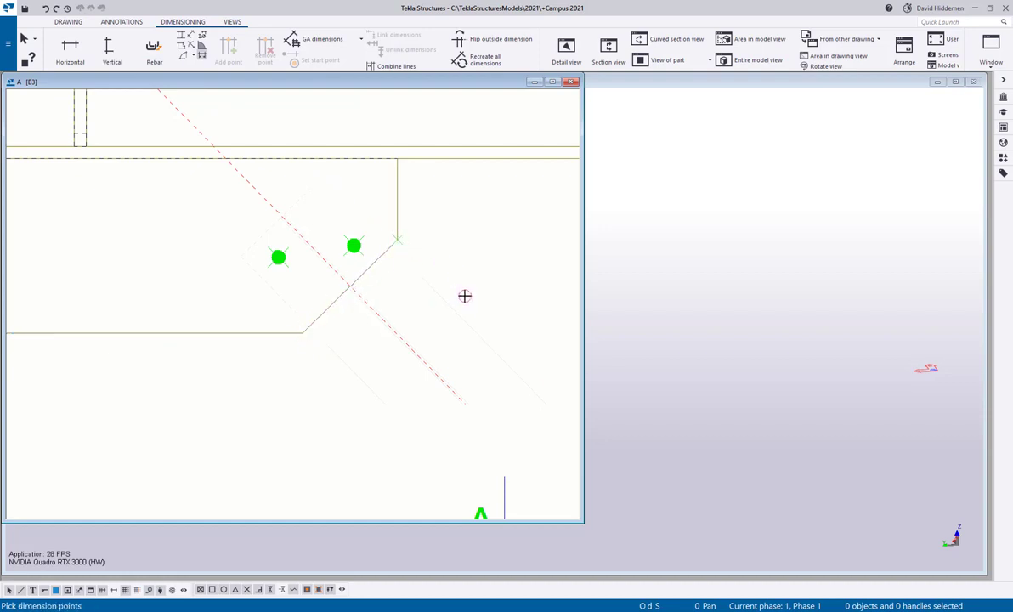
pyautogui.click(277, 257)
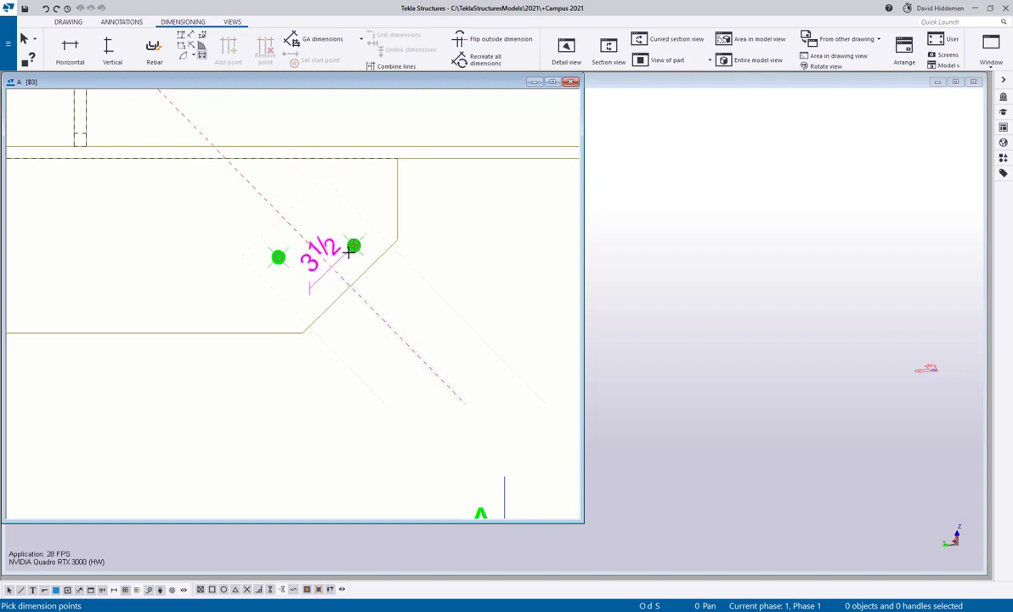
pyautogui.scroll(4, 357, 289)
pyautogui.scroll(-4, 358, 304)
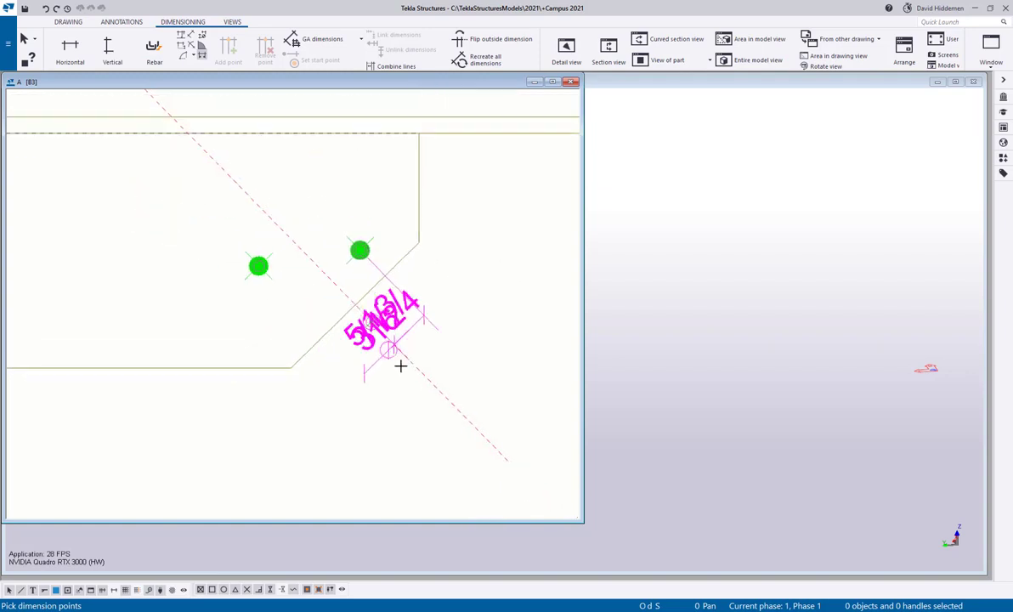
pyautogui.click(438, 401)
pyautogui.scroll(3, 387, 357)
pyautogui.moveTo(388, 356); pyautogui.dragTo(388, 352, button='middle')
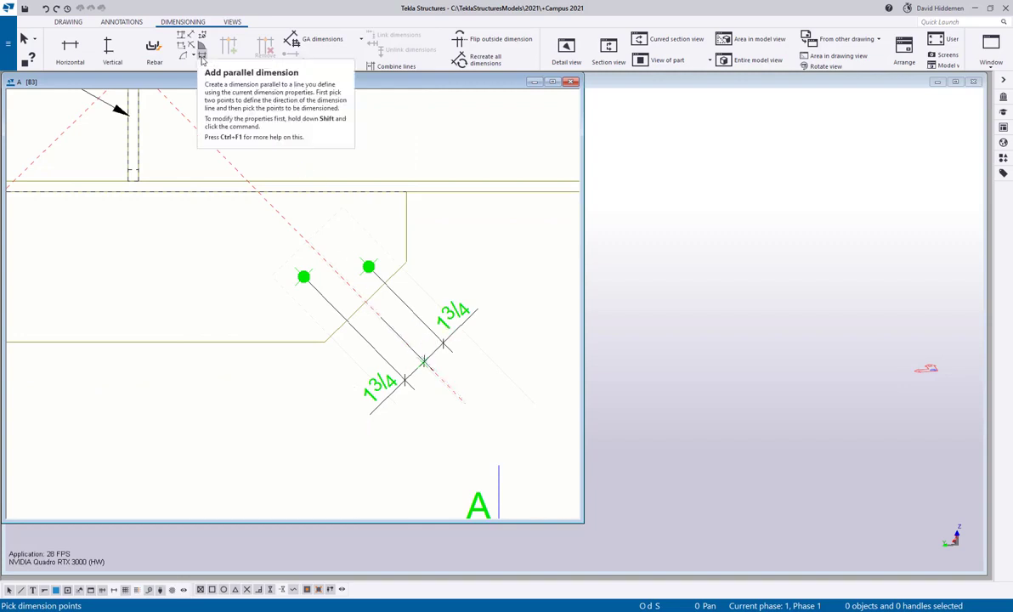
pyautogui.rightClick(455, 256)
pyautogui.click(483, 261)
# Replace the old bolt dimensions with two 1 3/4 dimensions parallel to the sloped gusset edge.
pyautogui.click(437, 293)
pyautogui.press('Delete')
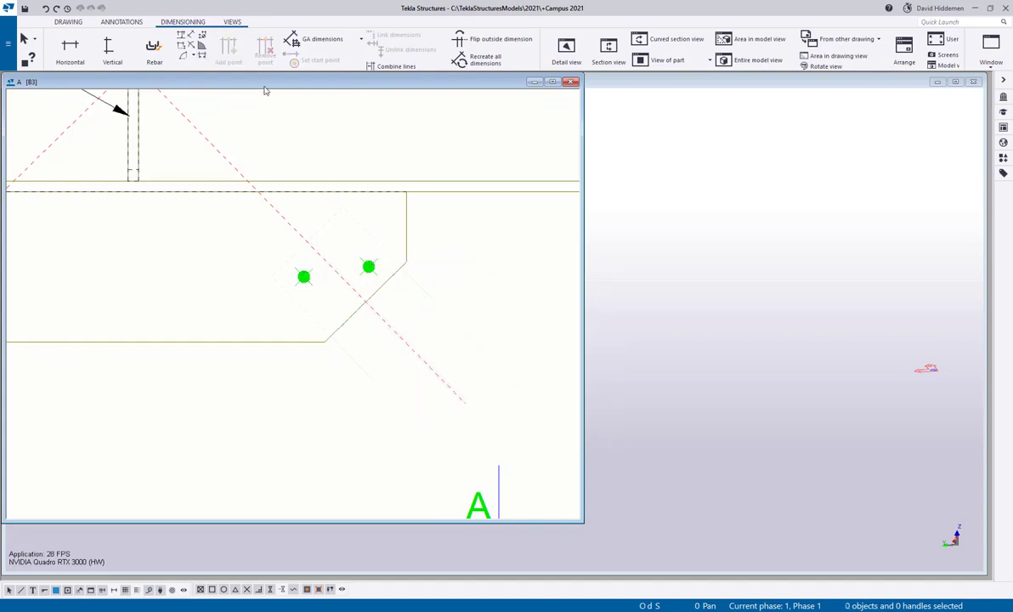
pyautogui.click(202, 57)
pyautogui.click(324, 341)
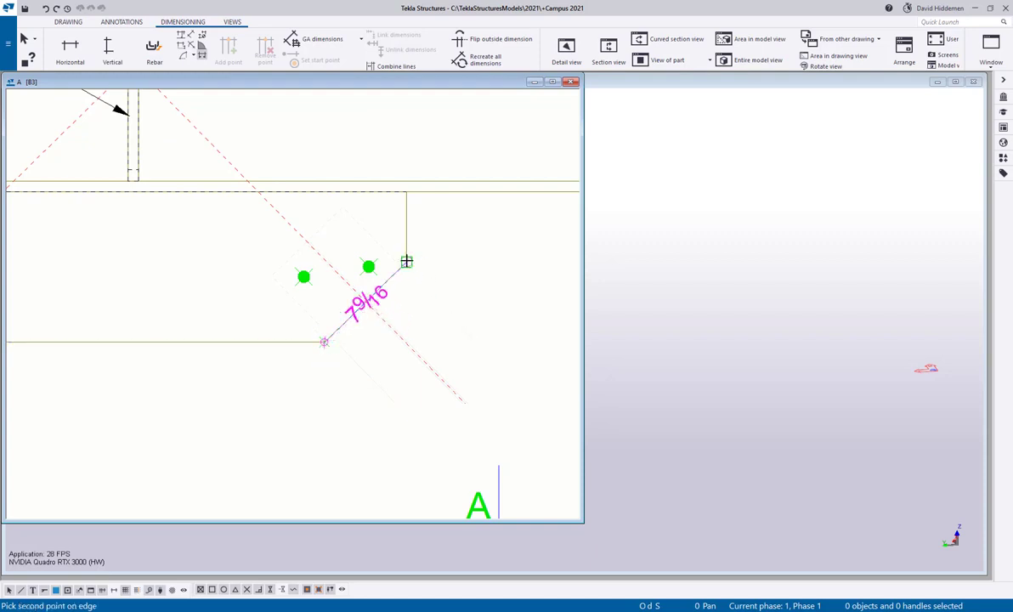
pyautogui.click(406, 261)
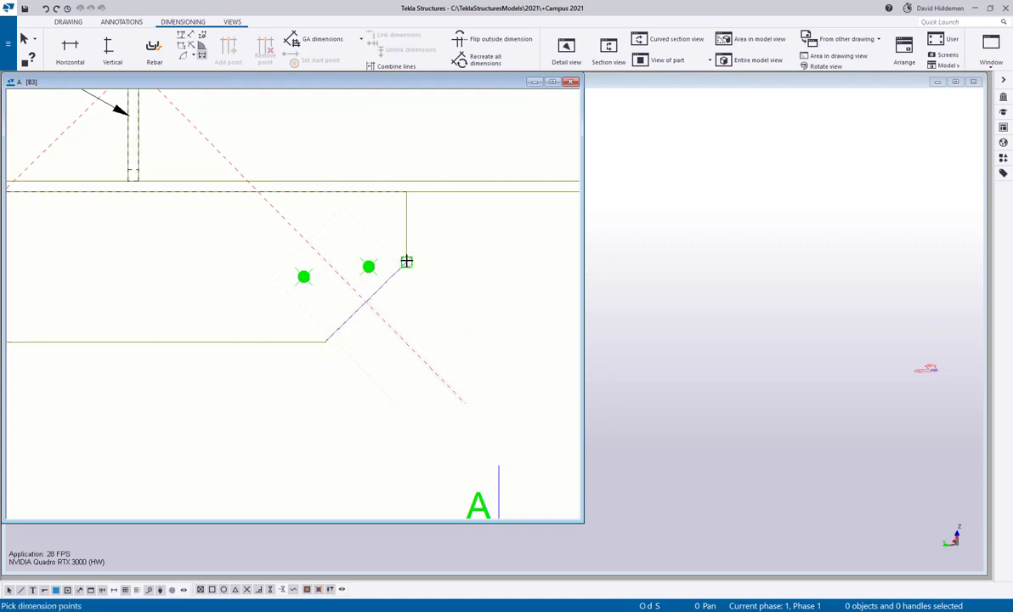
pyautogui.click(304, 276)
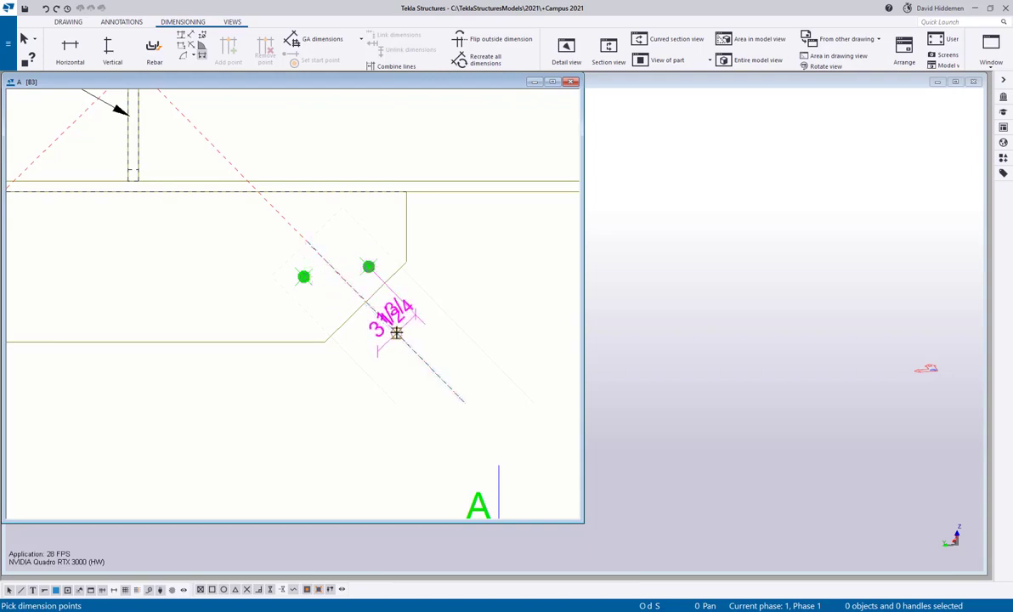
pyautogui.click(448, 386)
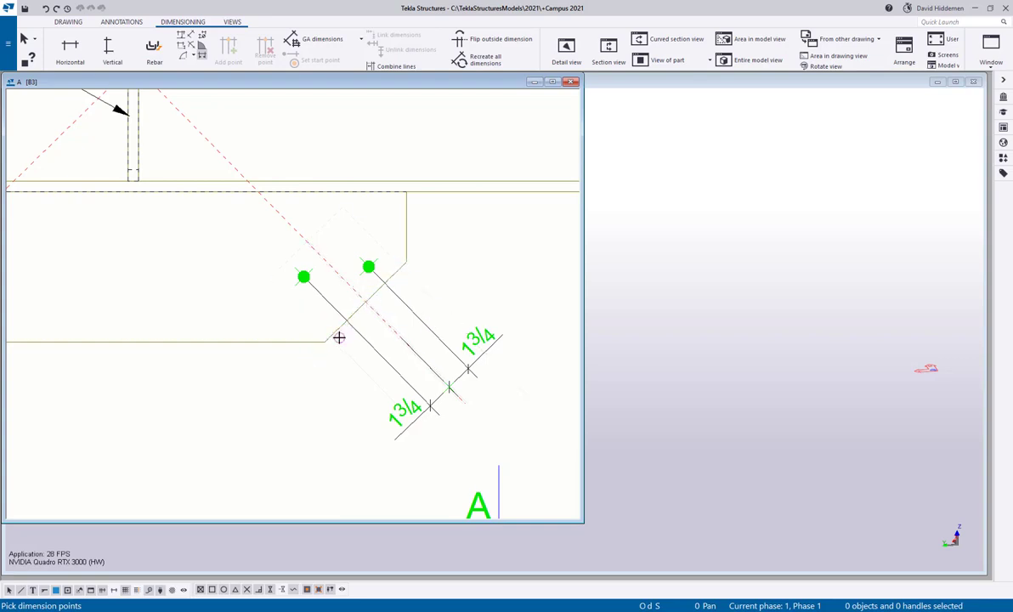
pyautogui.rightClick(467, 269)
pyautogui.click(476, 270)
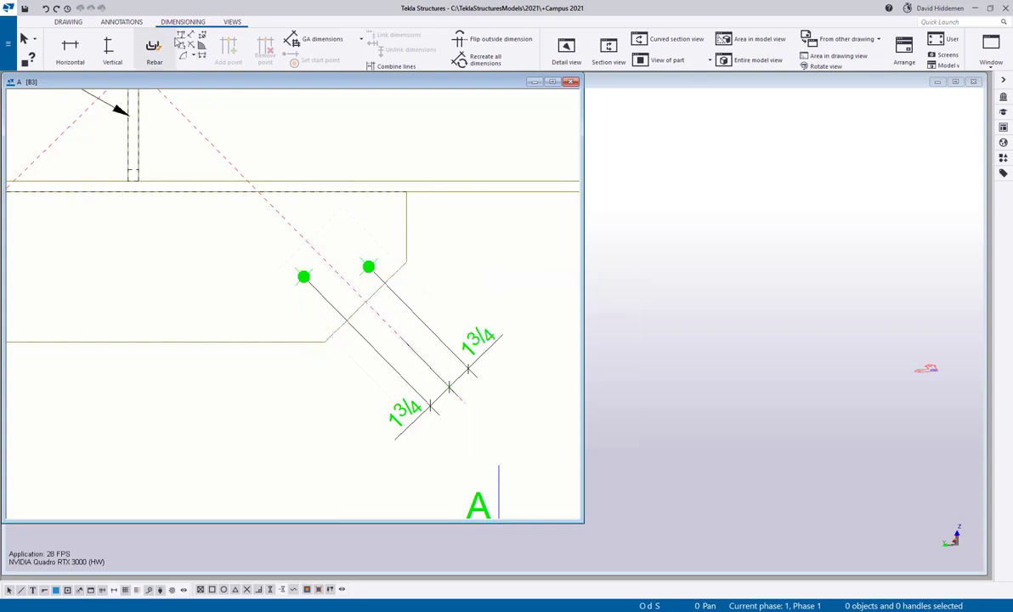
# Dimension both gusset bolts perpendicular to the sloped edge, reading 2 1/2 and 1 1/2.
pyautogui.click(181, 38)
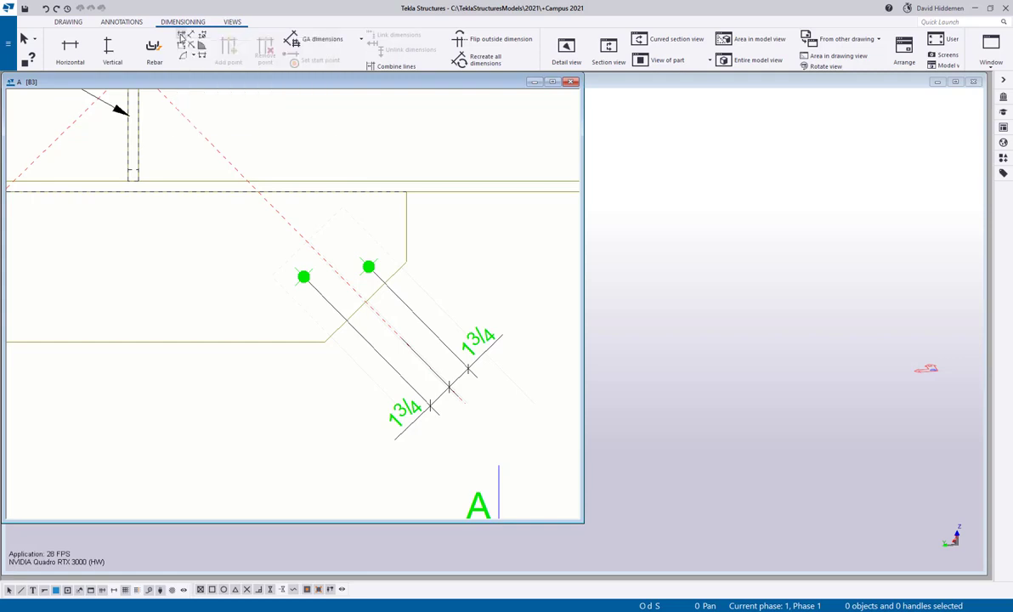
pyautogui.click(325, 341)
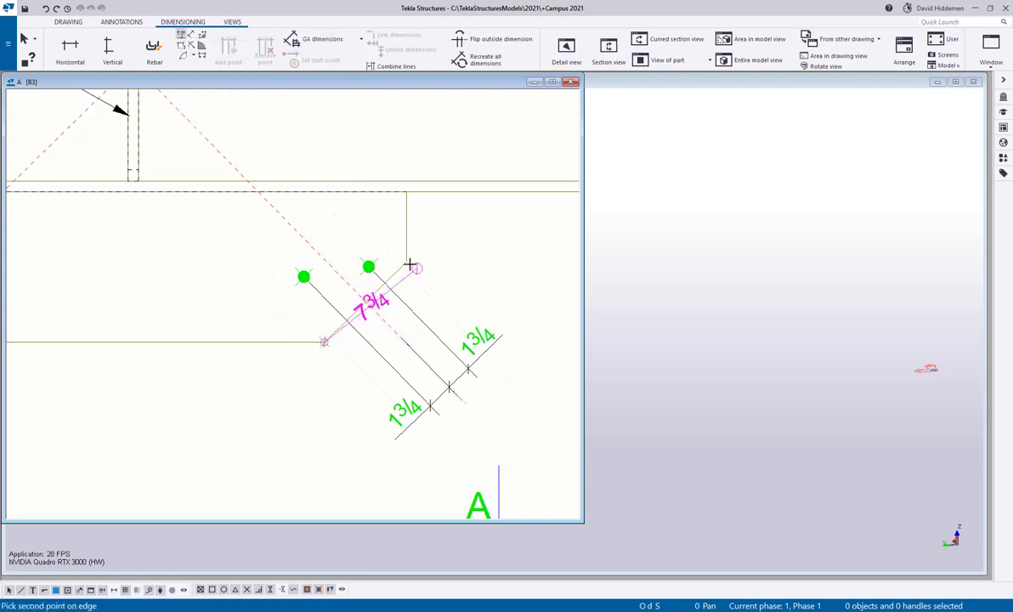
pyautogui.click(406, 262)
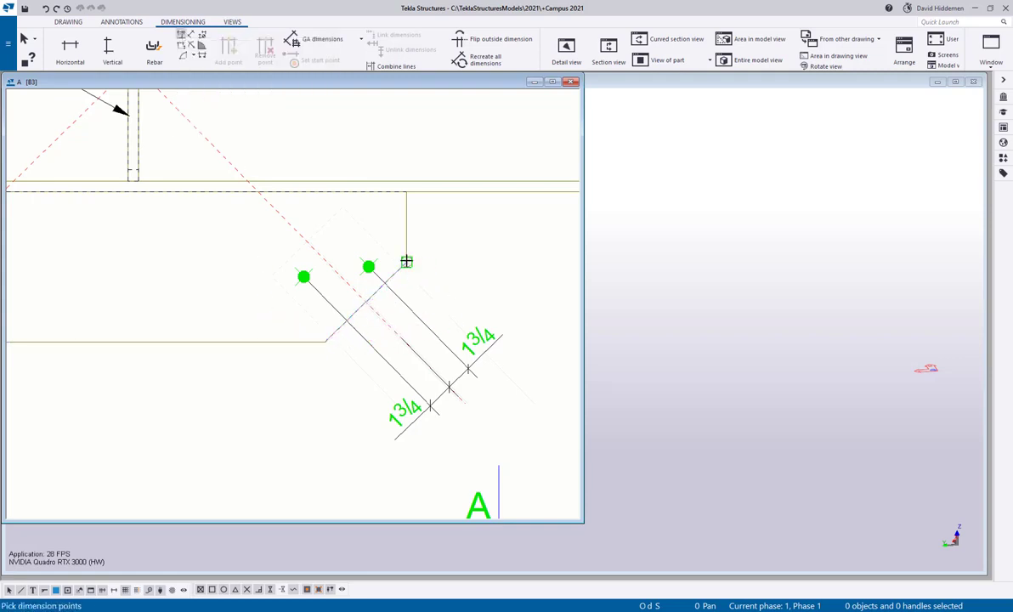
pyautogui.click(303, 276)
pyautogui.click(367, 266)
pyautogui.click(214, 453)
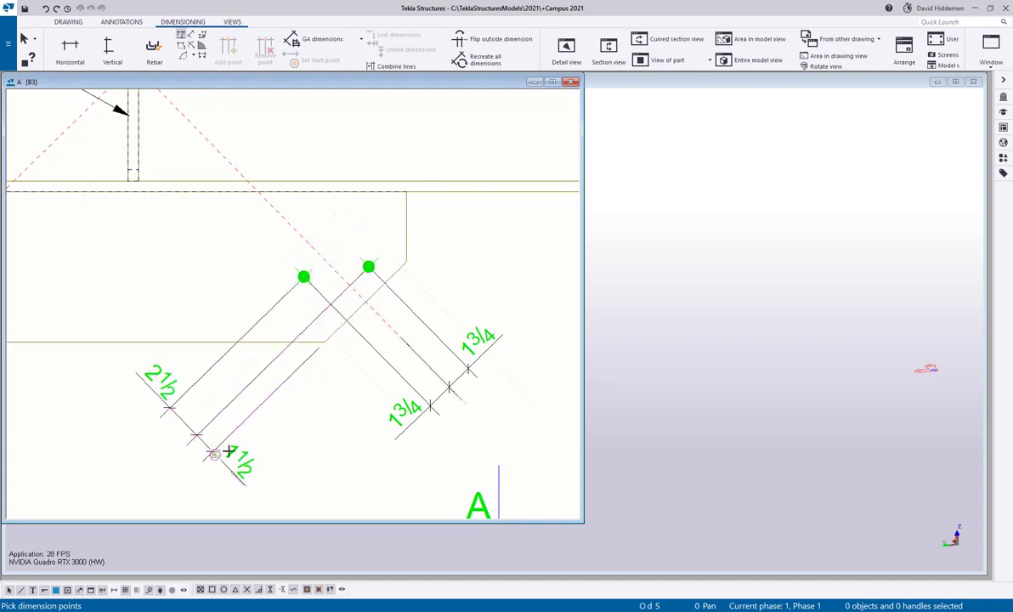
pyautogui.rightClick(327, 391)
pyautogui.click(357, 411)
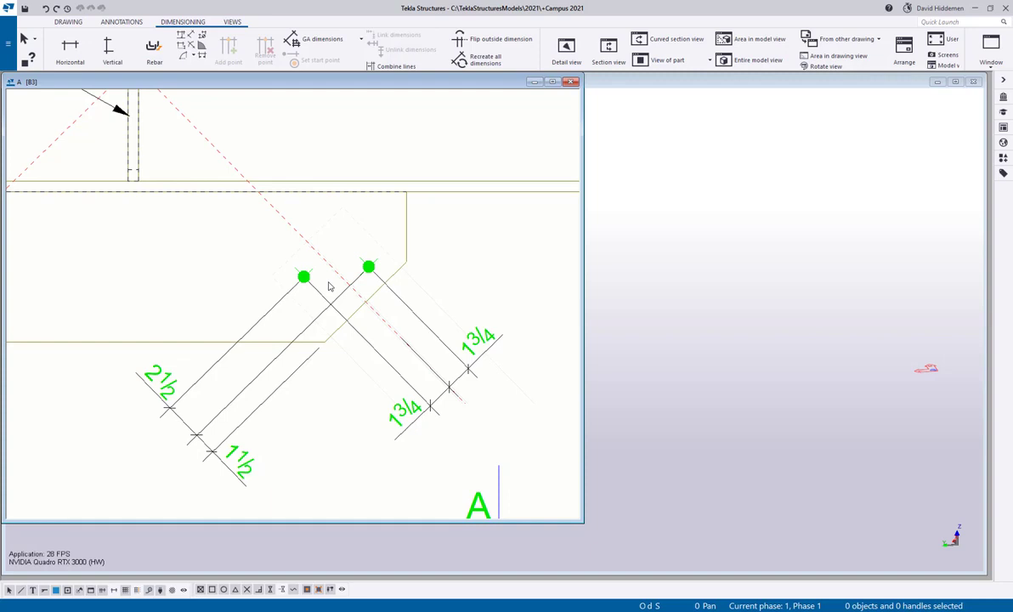
# Open drawing B439 from Document manager, keeping the changes made to drawing B3.
pyautogui.click(68, 21)
pyautogui.click(71, 50)
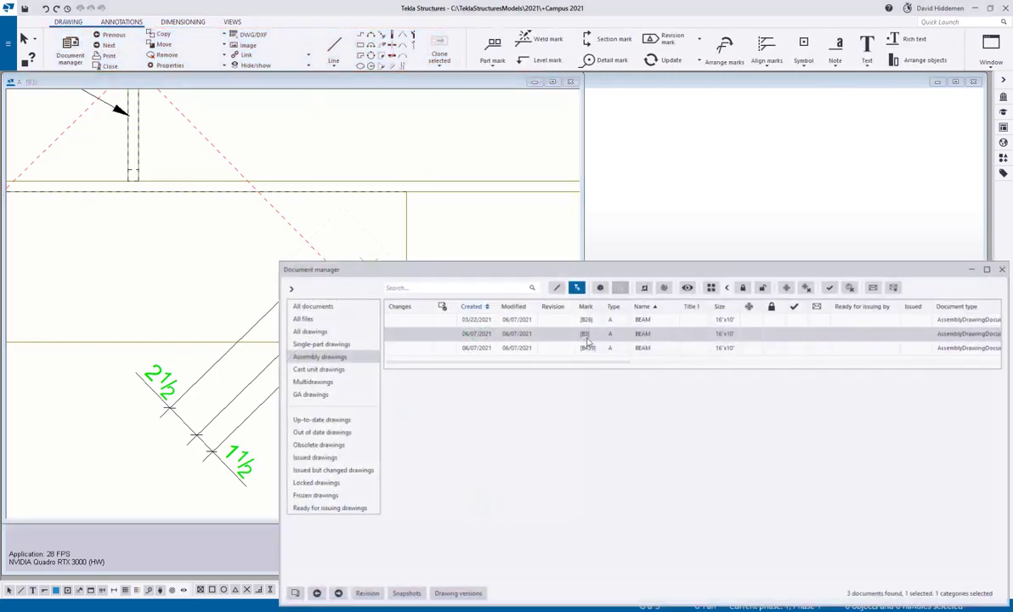
pyautogui.doubleClick(582, 346)
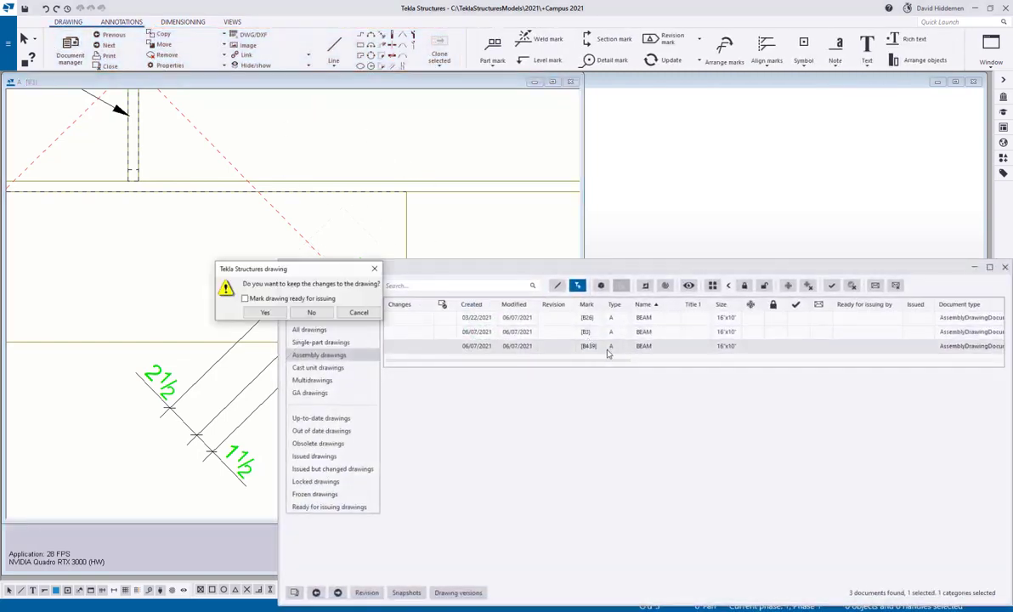
pyautogui.click(277, 313)
pyautogui.click(909, 252)
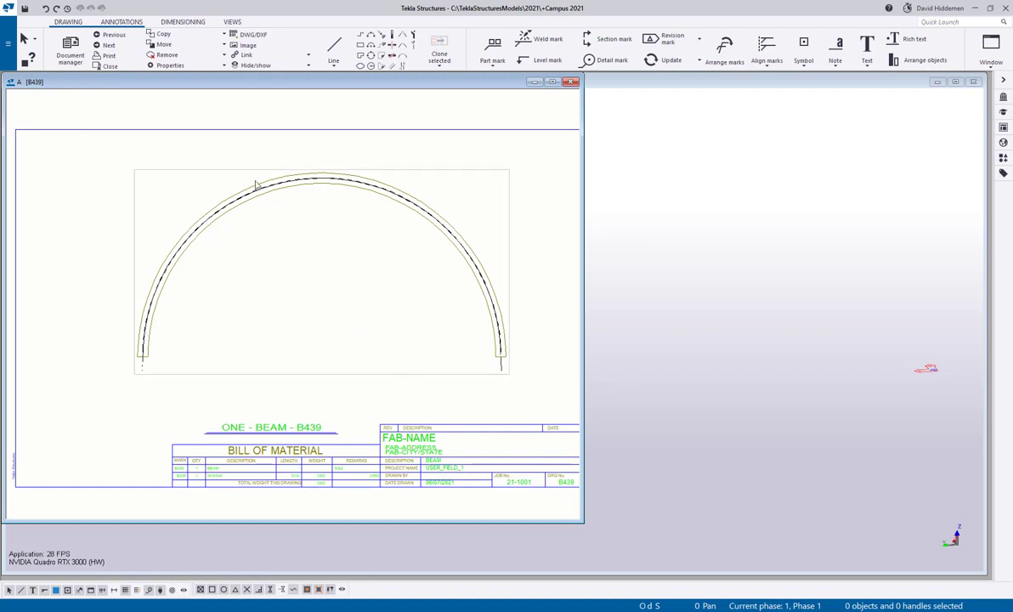
# Add a curved radial dimension through three points on the arc, reading R 9'-1 3/4.
pyautogui.click(184, 23)
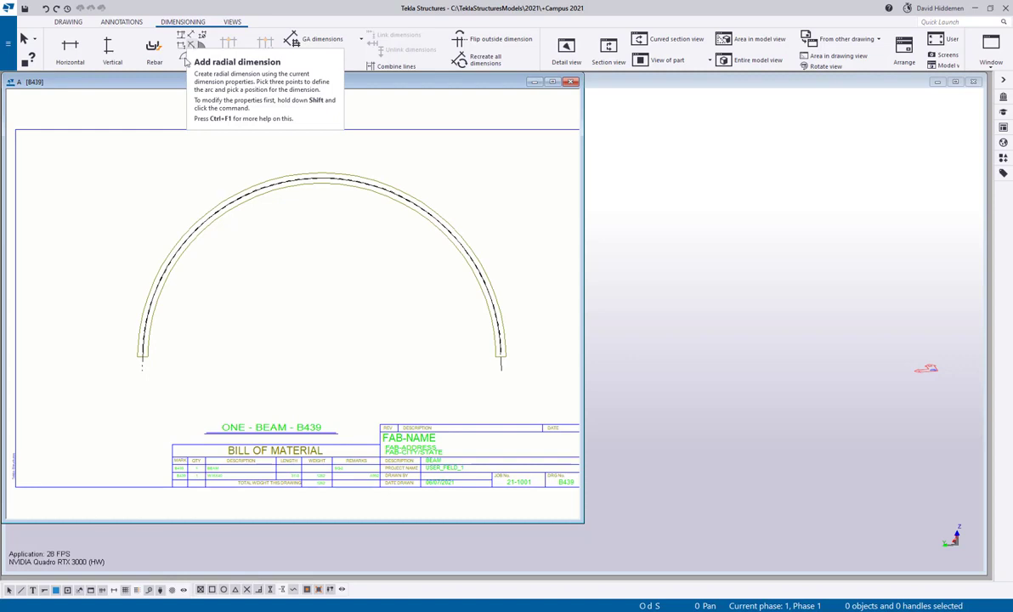
pyautogui.click(182, 56)
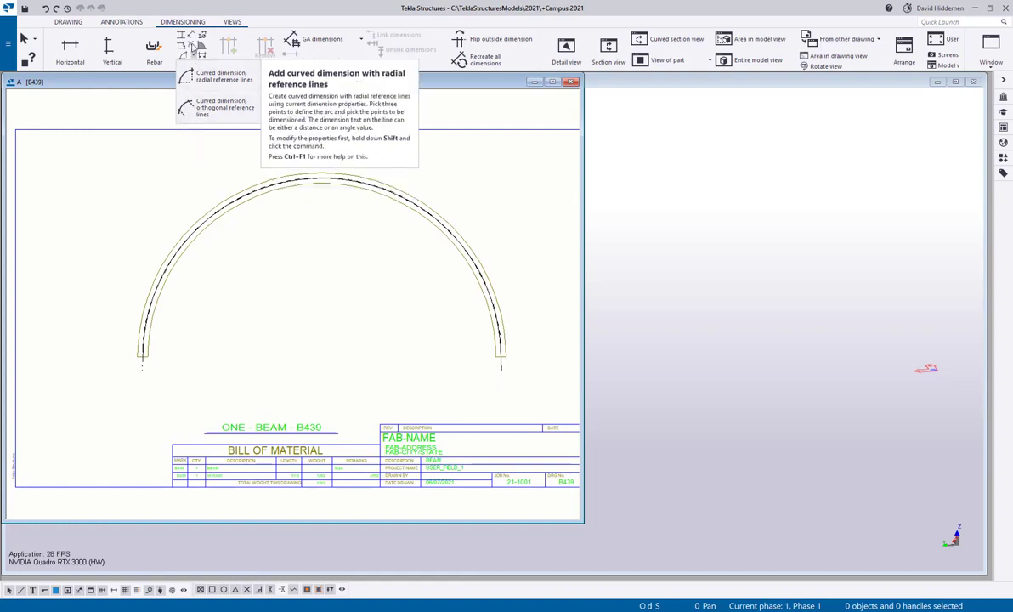
pyautogui.click(195, 47)
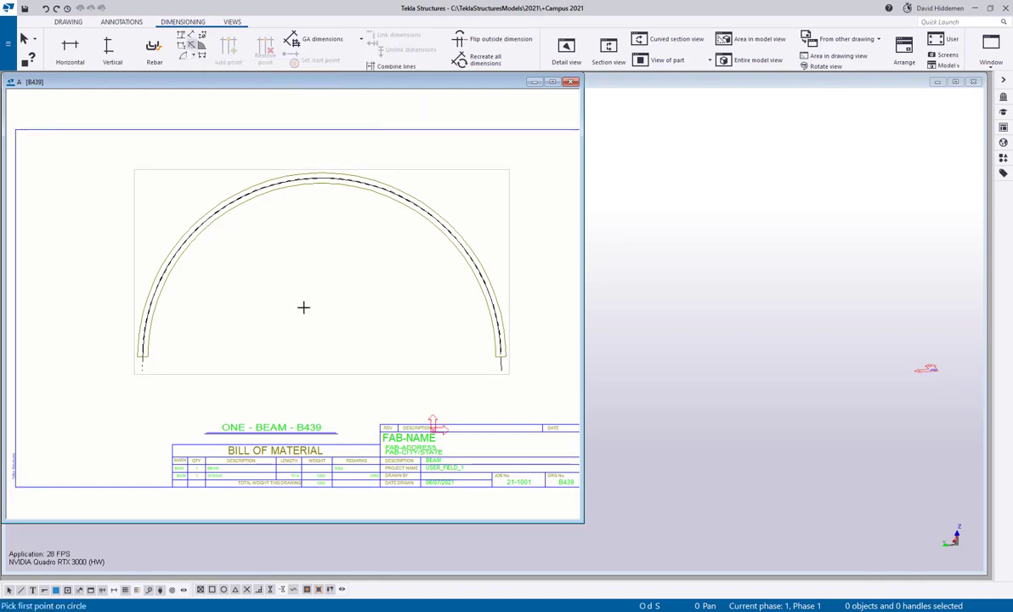
pyautogui.scroll(8, 305, 267)
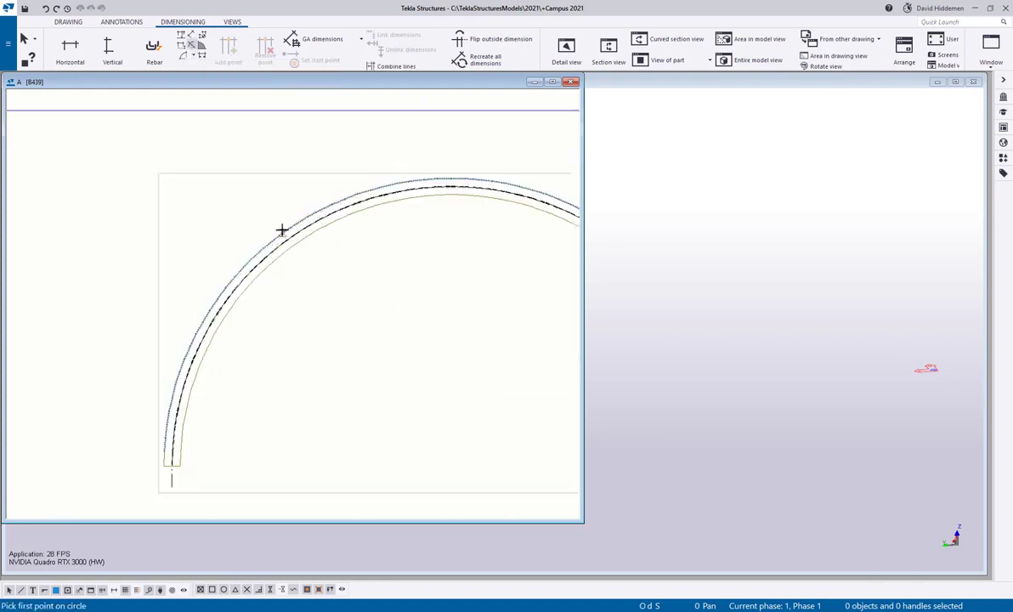
pyautogui.scroll(2, 220, 297)
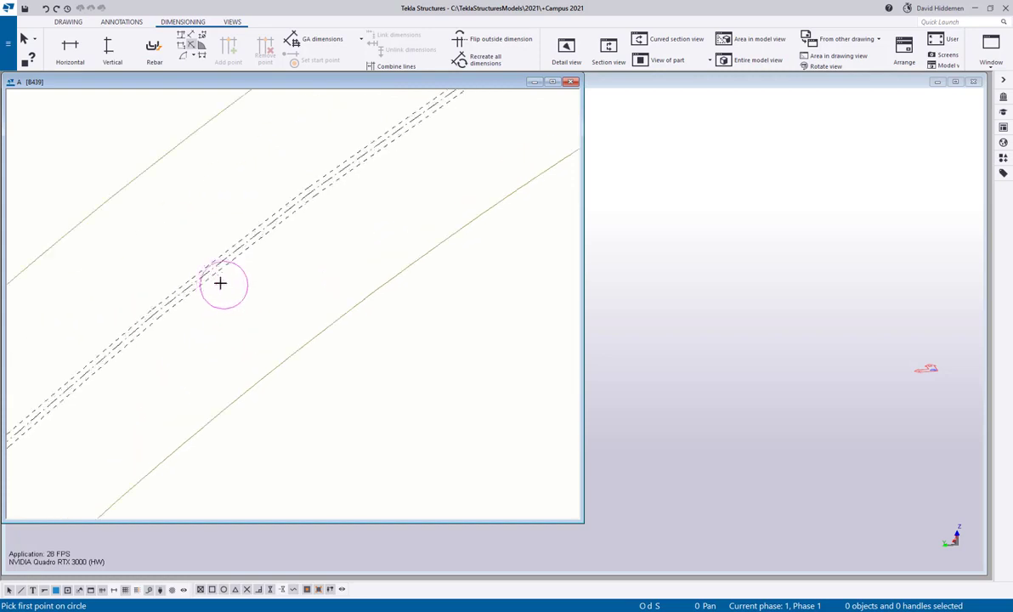
pyautogui.click(202, 276)
pyautogui.scroll(-2, 233, 266)
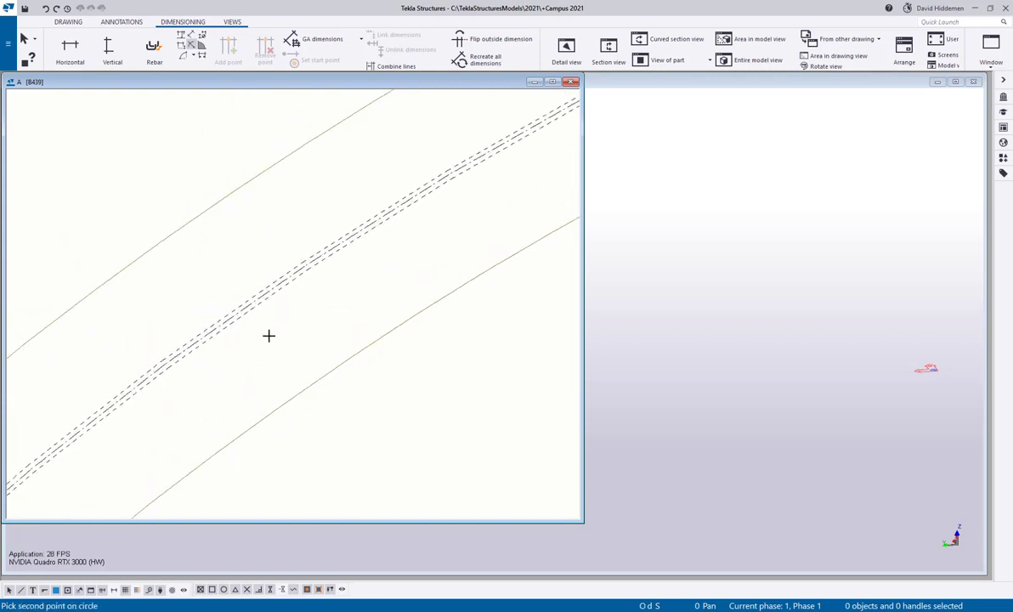
pyautogui.click(305, 266)
pyautogui.scroll(1, 305, 266)
pyautogui.click(376, 244)
pyautogui.scroll(3, 393, 293)
pyautogui.click(386, 298)
pyautogui.scroll(-1, 390, 278)
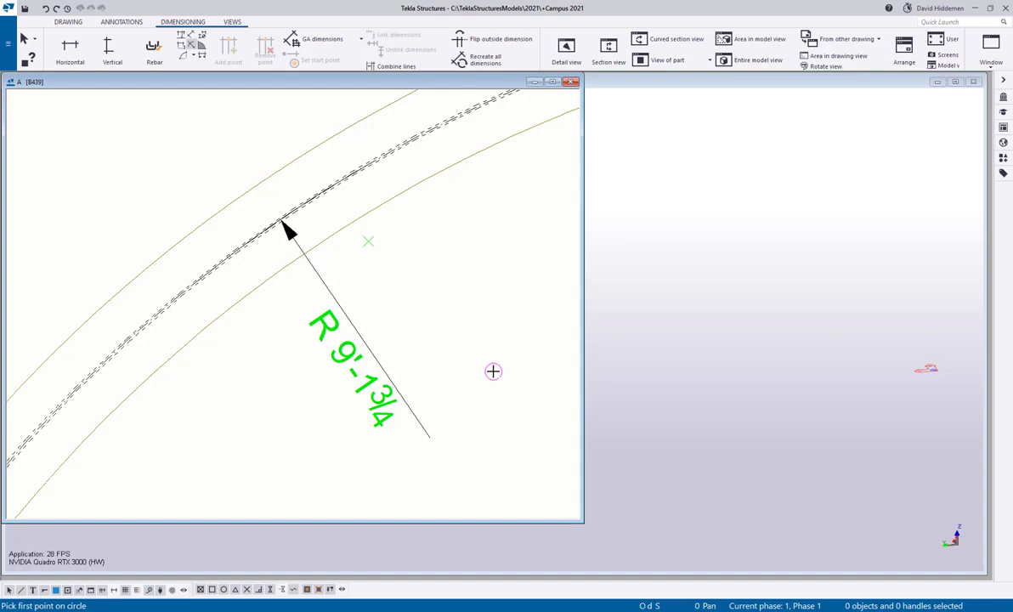
# Add a second radial dimension on the dashed arc, reading R 10'-3 11/16.
pyautogui.moveTo(431, 350); pyautogui.dragTo(389, 398, button='middle')
pyautogui.scroll(4, 256, 232)
pyautogui.click(255, 230)
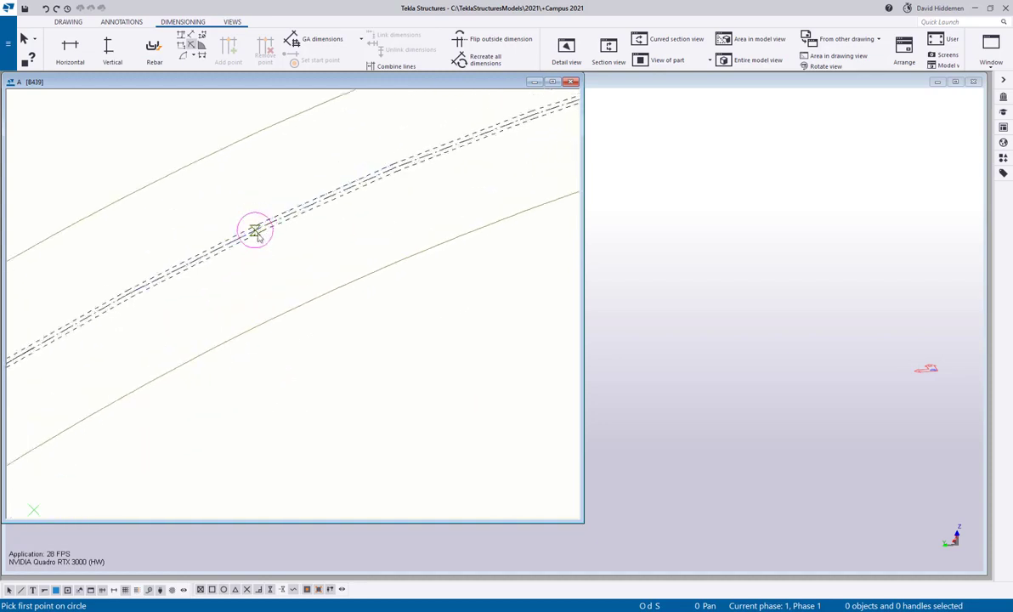
pyautogui.click(369, 178)
pyautogui.click(411, 212)
pyautogui.scroll(-2, 382, 228)
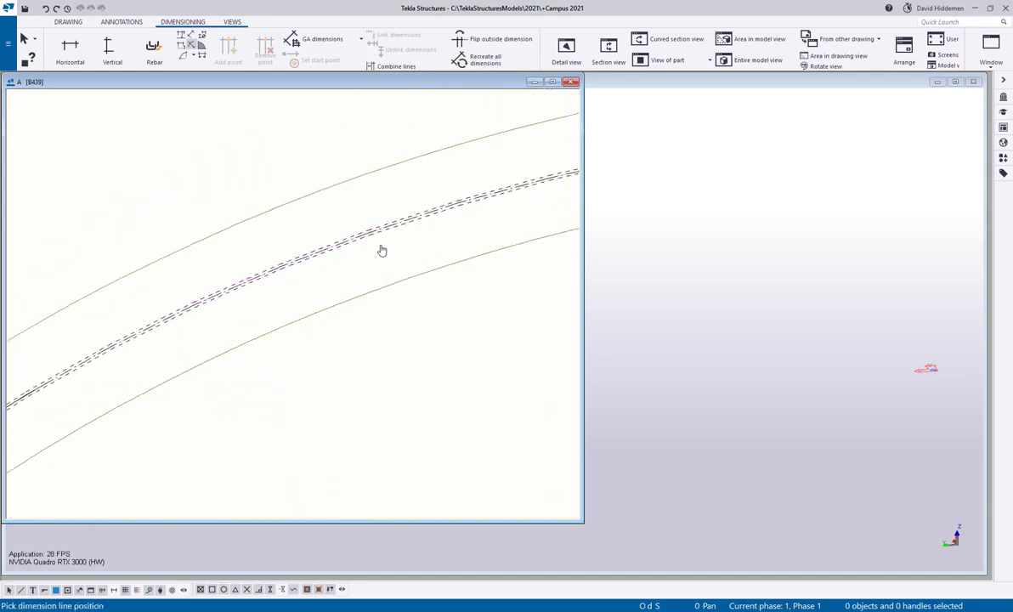
pyautogui.click(388, 256)
pyautogui.scroll(-2, 399, 250)
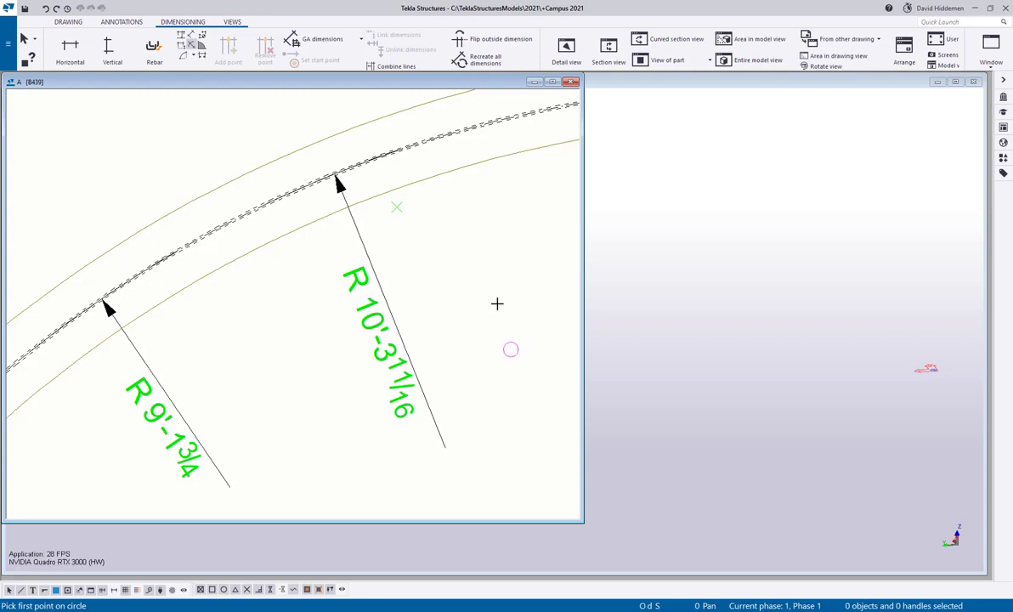
# Zoom out to the whole curved beam, then pan and zoom in on the top of the arc.
pyautogui.scroll(-6, 477, 267)
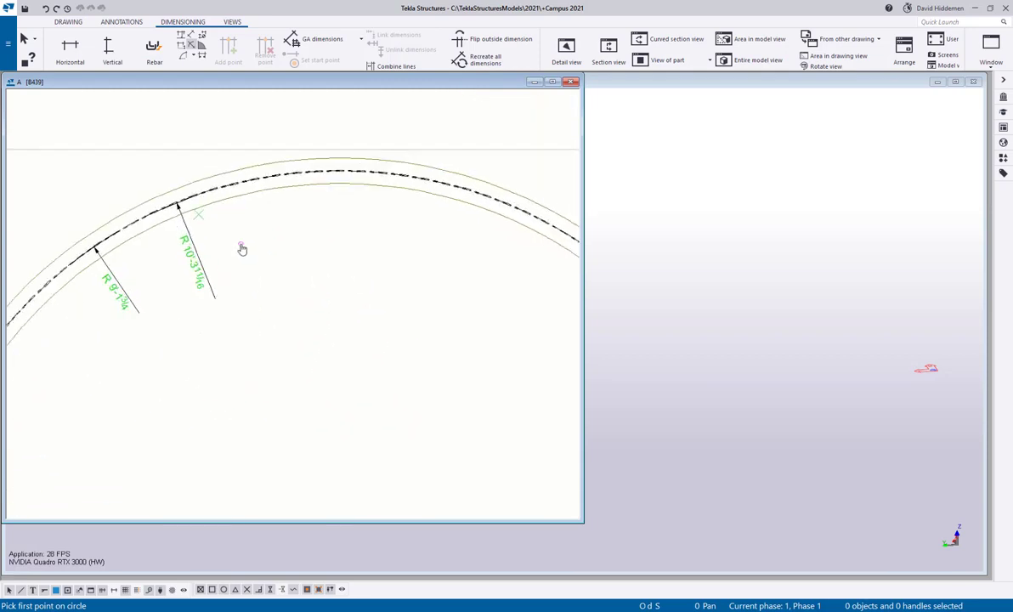
pyautogui.scroll(-3, 245, 249)
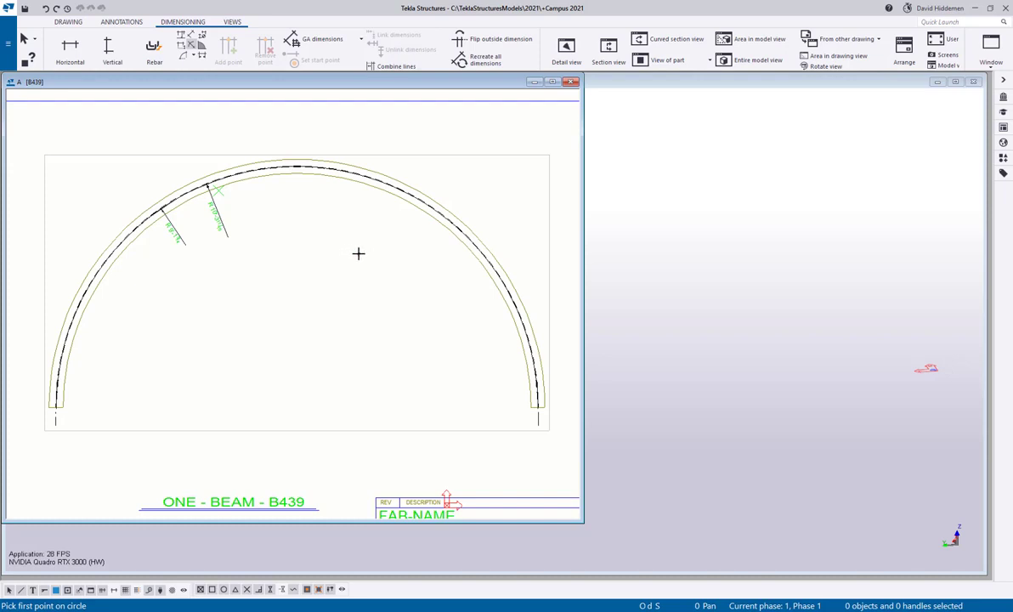
pyautogui.moveTo(323, 242); pyautogui.dragTo(342, 253, button='middle')
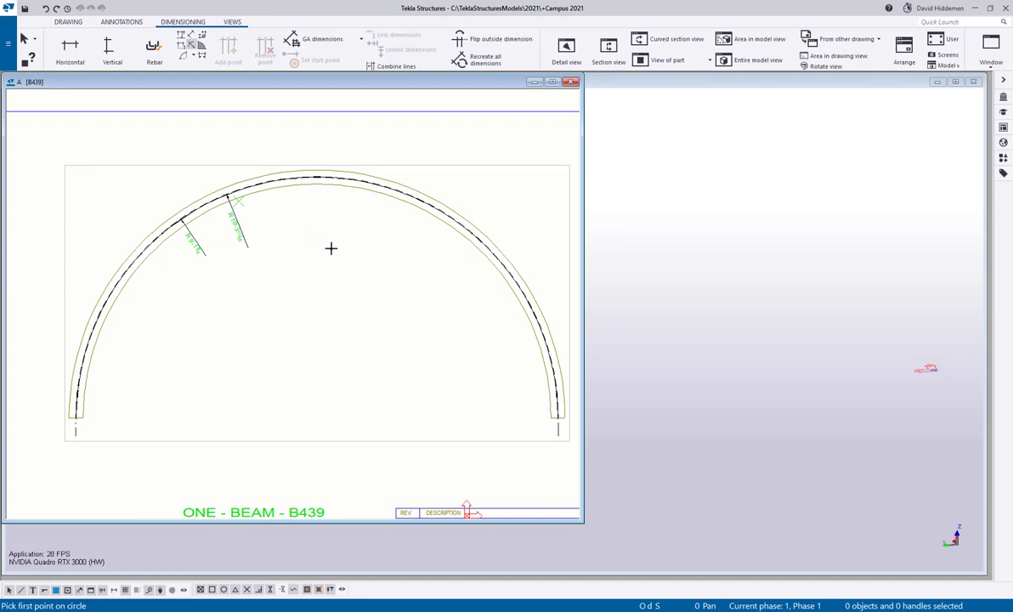
pyautogui.scroll(10, 278, 168)
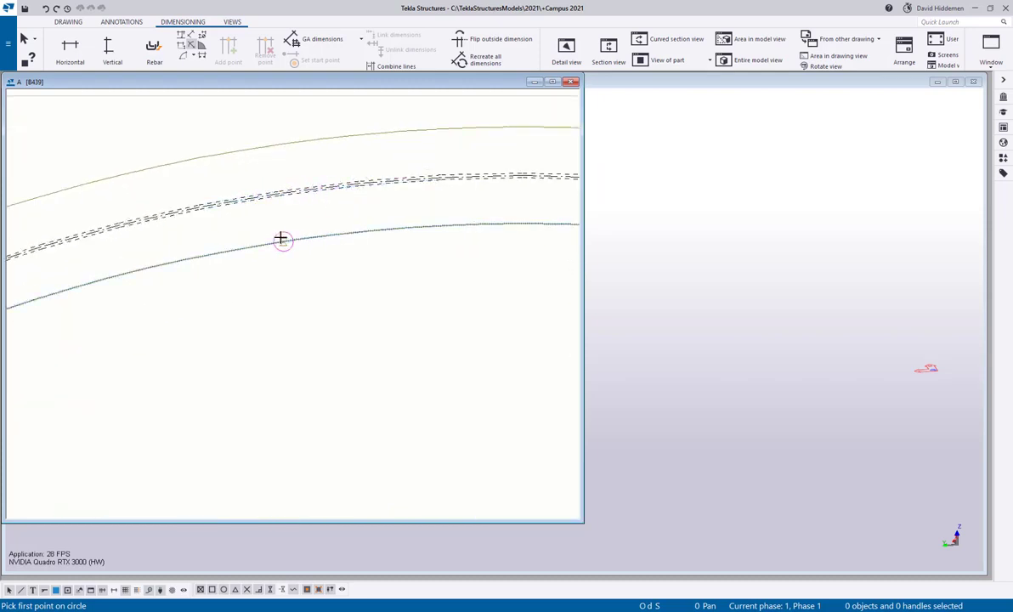
pyautogui.moveTo(280, 235); pyautogui.dragTo(359, 282, button='middle')
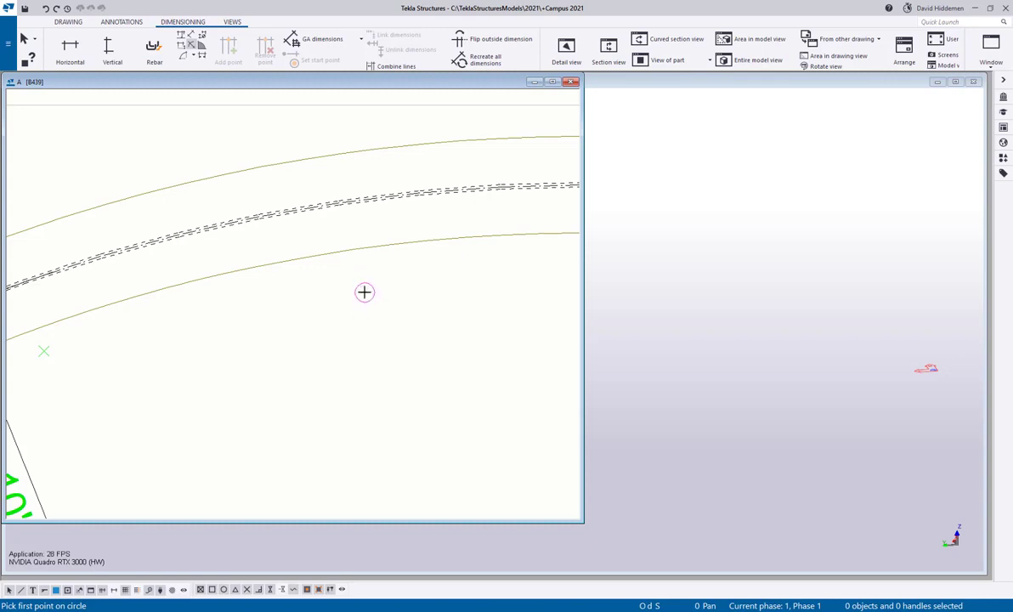
# Pick the first two points on the dashed centreline using End snap.
pyautogui.rightClick(366, 293)
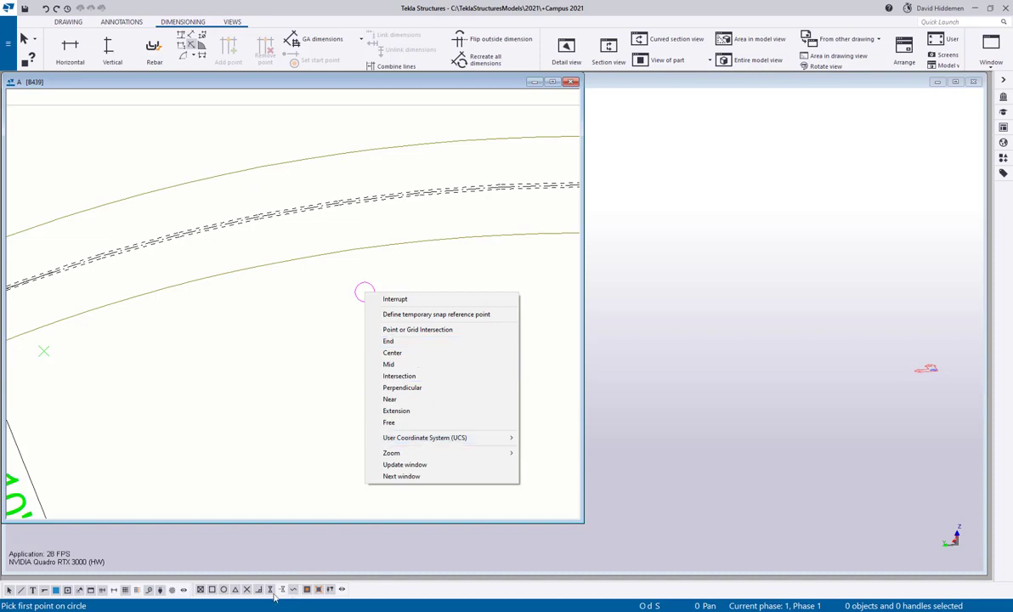
pyautogui.click(436, 340)
pyautogui.scroll(4, 340, 229)
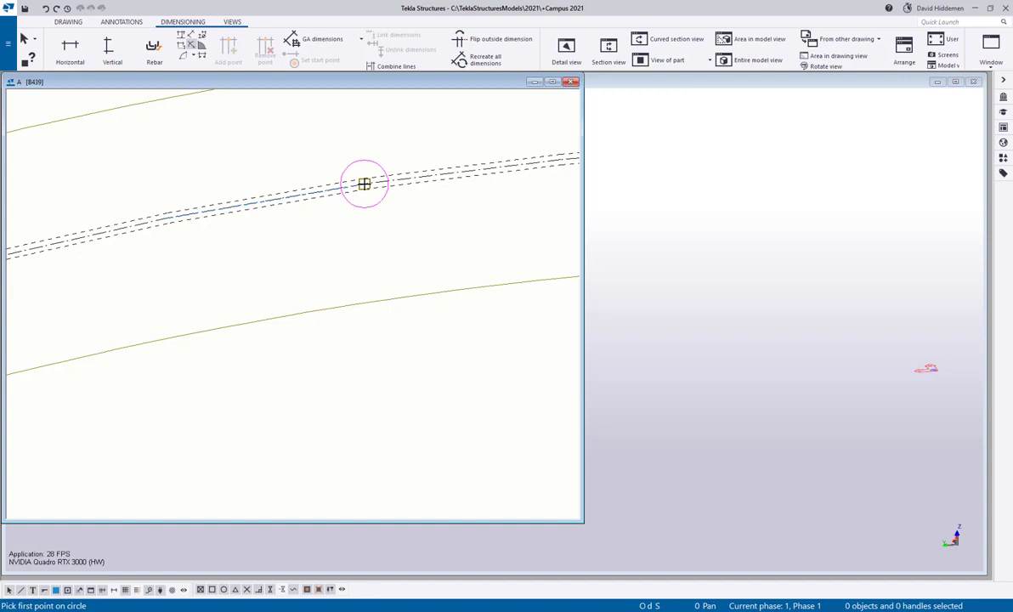
pyautogui.click(364, 183)
pyautogui.scroll(-2, 380, 228)
pyautogui.rightClick(301, 184)
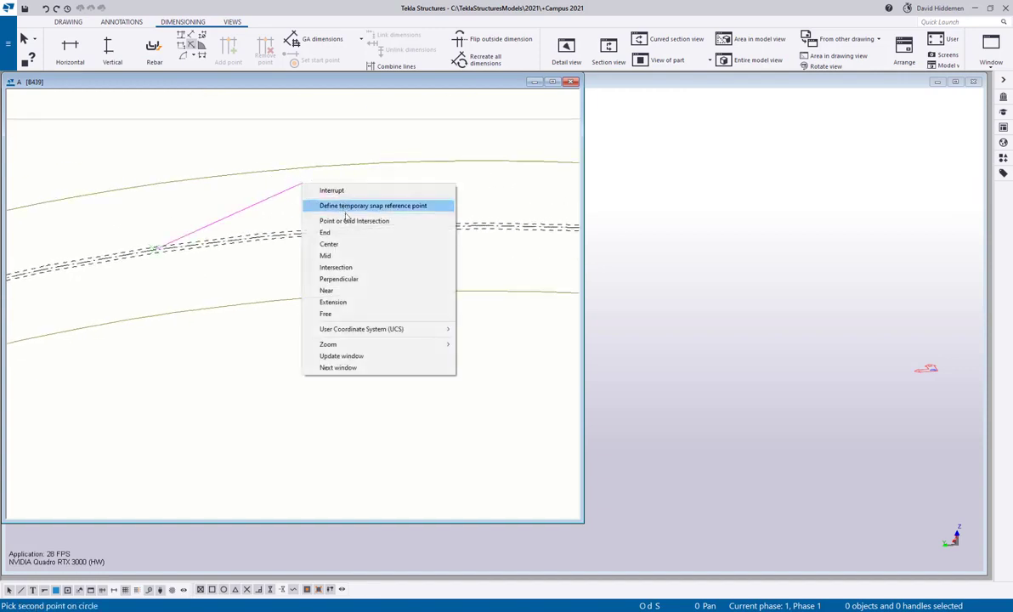
pyautogui.click(325, 232)
pyautogui.scroll(3, 332, 221)
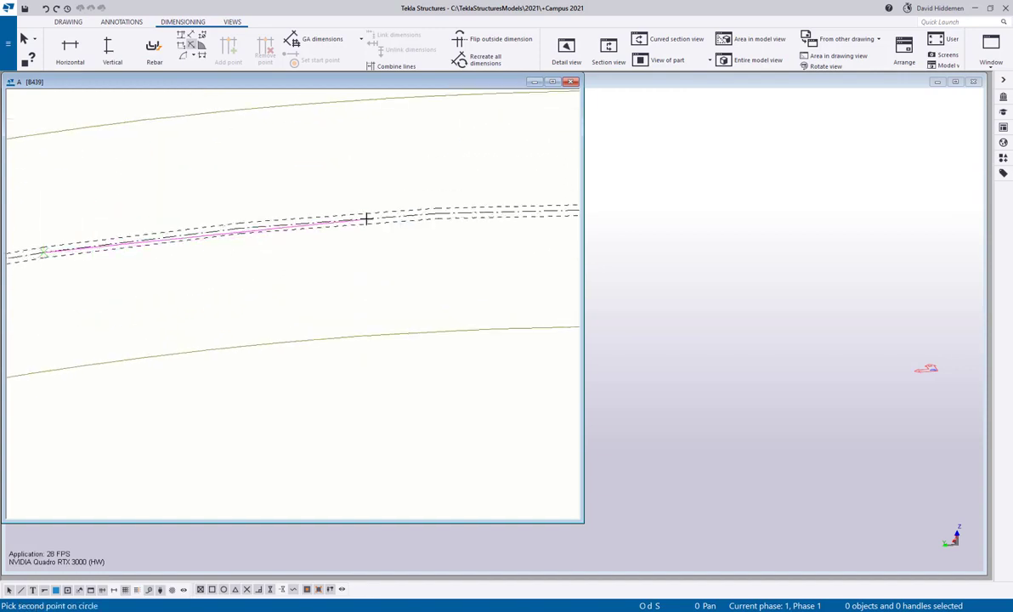
pyautogui.click(439, 212)
pyautogui.scroll(-3, 459, 178)
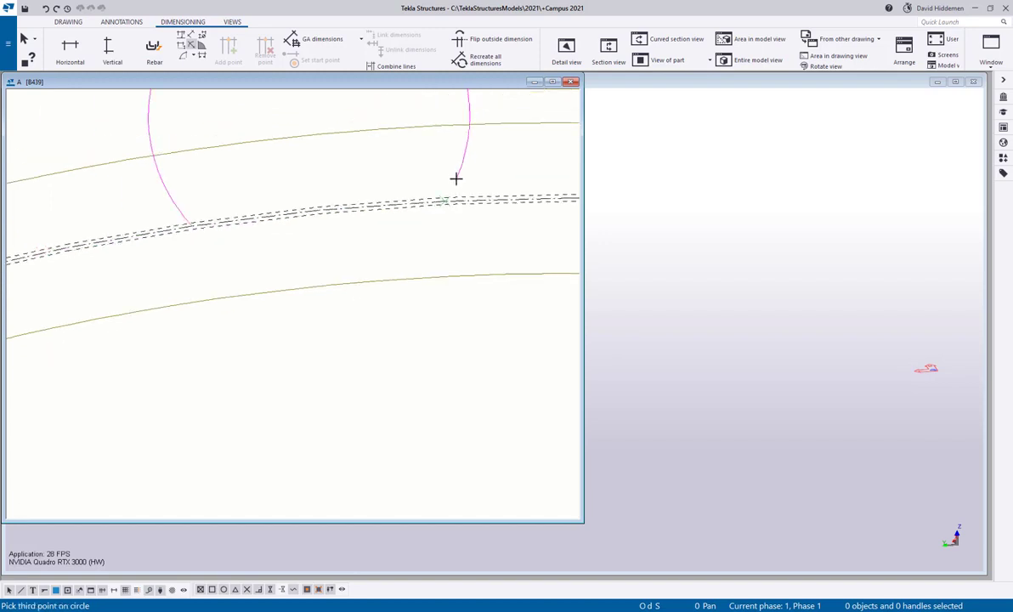
# End-snap the third centreline point and place the R 10'-0 radius dimension.
pyautogui.rightClick(371, 188)
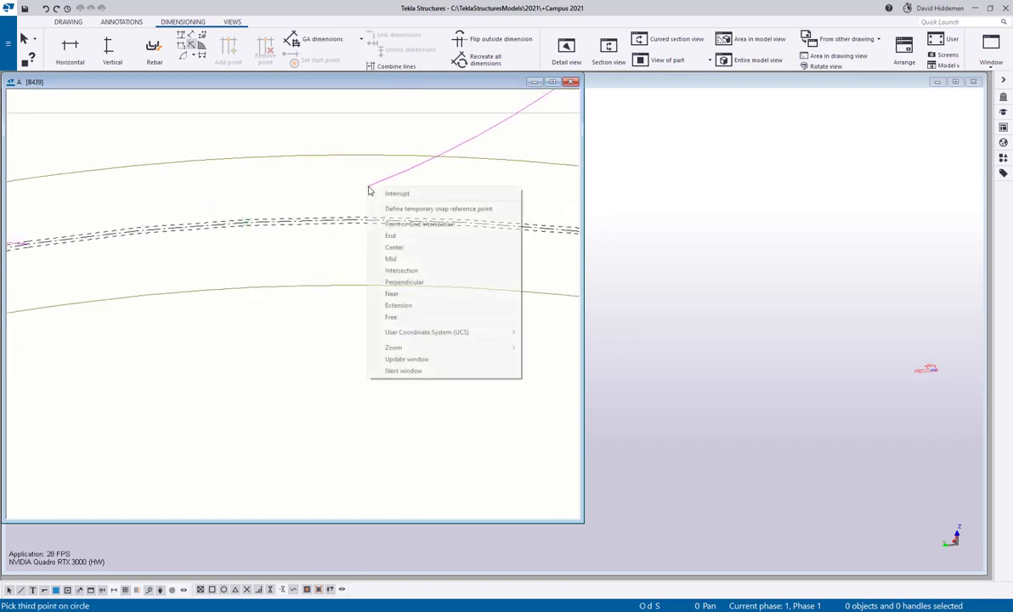
pyautogui.click(381, 234)
pyautogui.scroll(3, 430, 221)
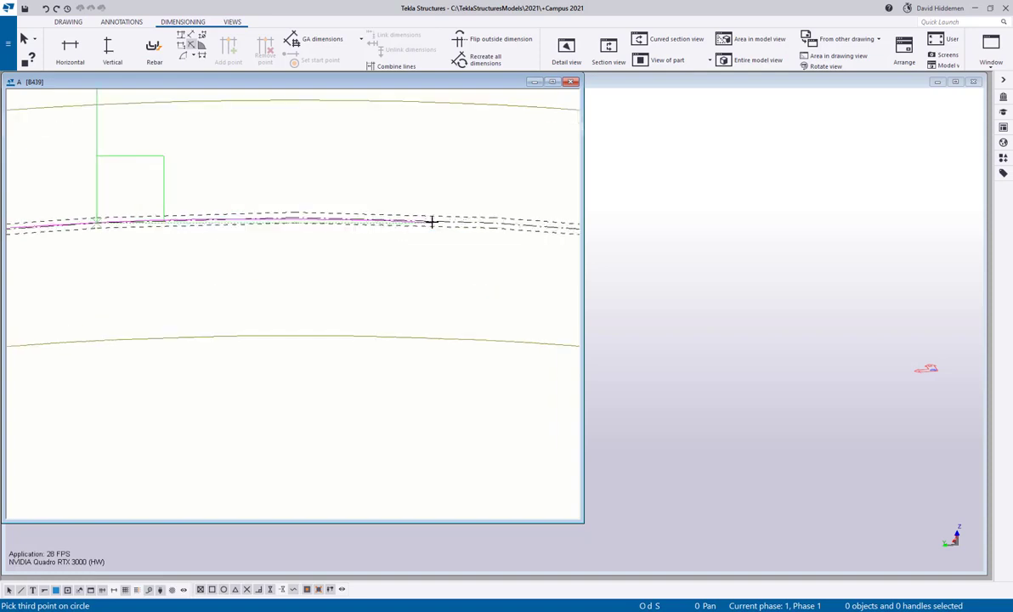
pyautogui.click(527, 222)
pyautogui.scroll(-3, 367, 282)
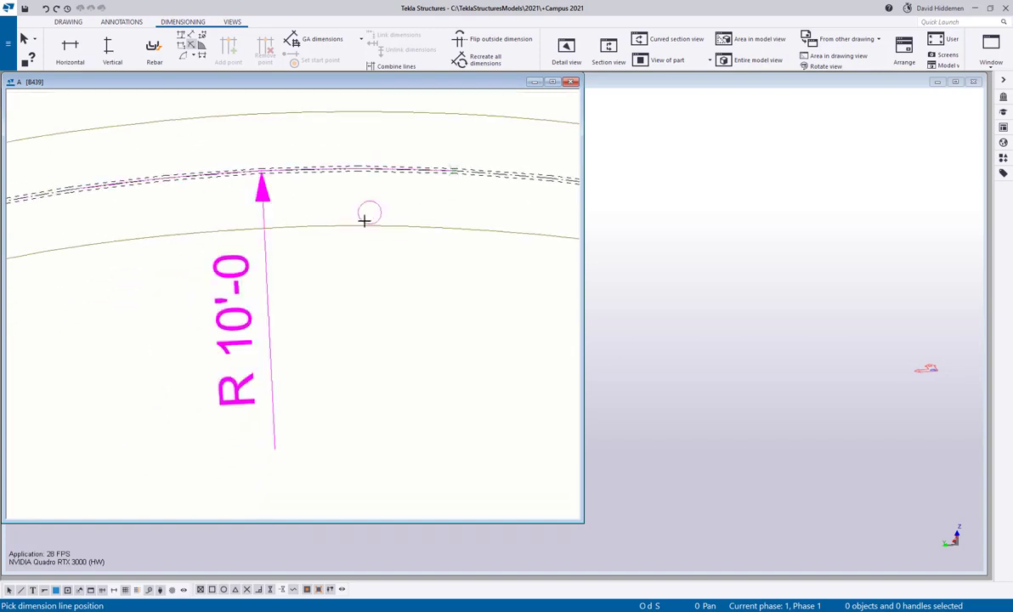
pyautogui.click(340, 257)
pyautogui.scroll(-2, 339, 260)
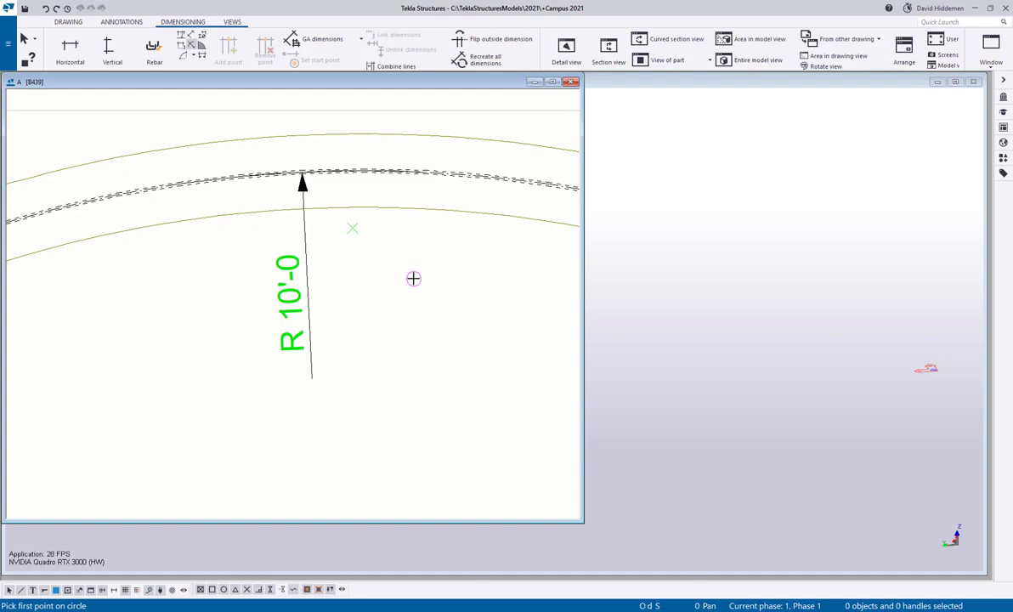
# Interrupt radius dimensioning and inspect the middle and R 9'-1 3/4 dimensions.
pyautogui.rightClick(377, 252)
pyautogui.click(392, 262)
pyautogui.scroll(-3, 445, 309)
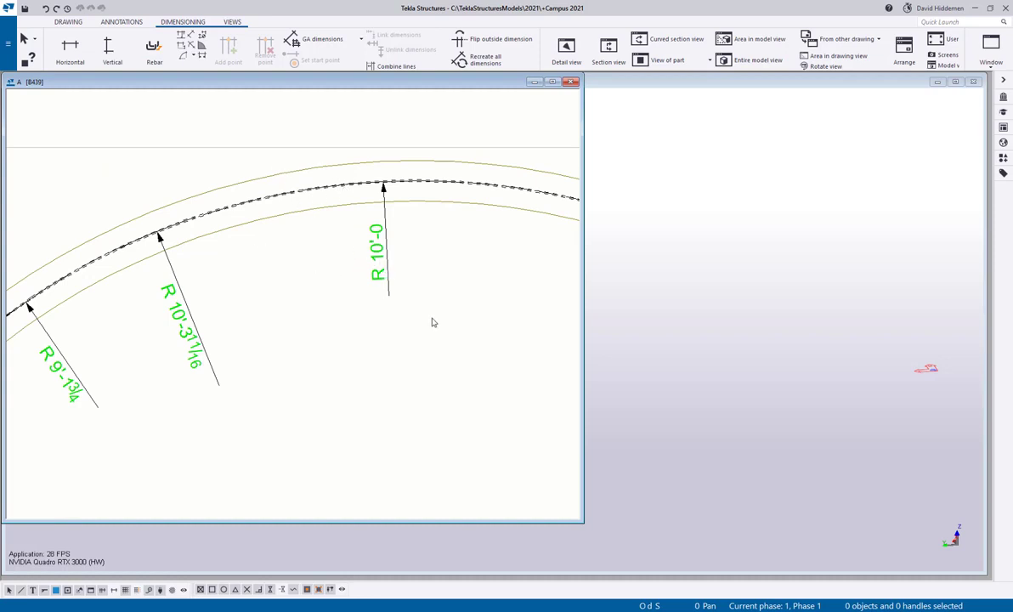
pyautogui.moveTo(294, 313); pyautogui.dragTo(366, 295, button='middle')
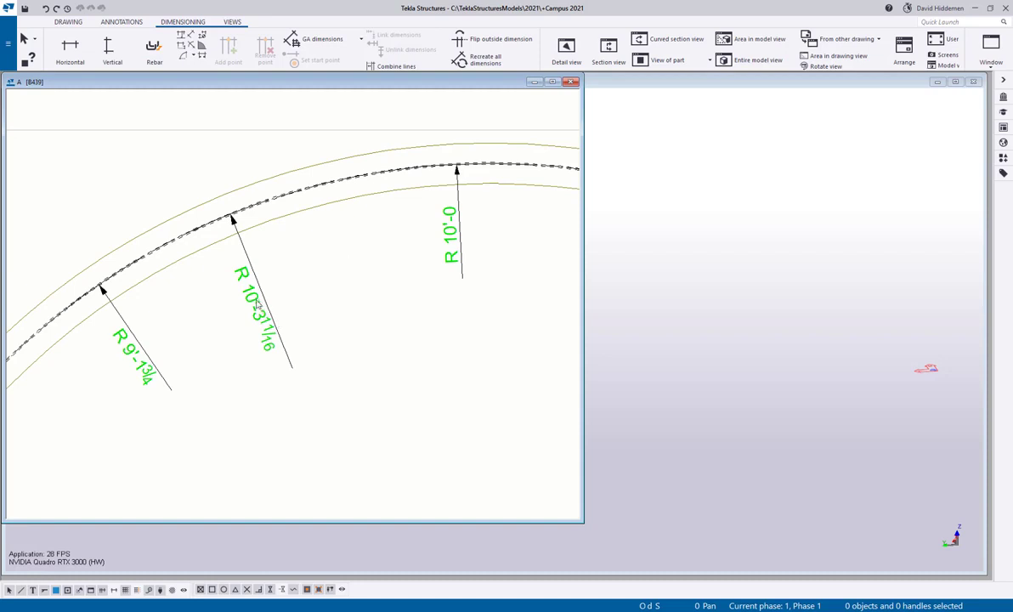
pyautogui.click(242, 285)
pyautogui.click(129, 335)
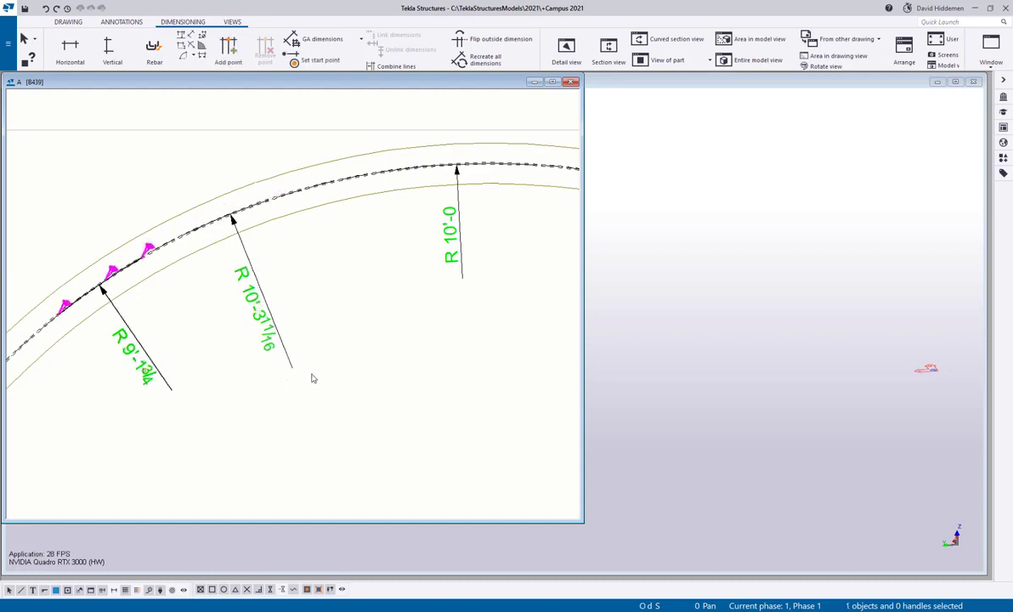